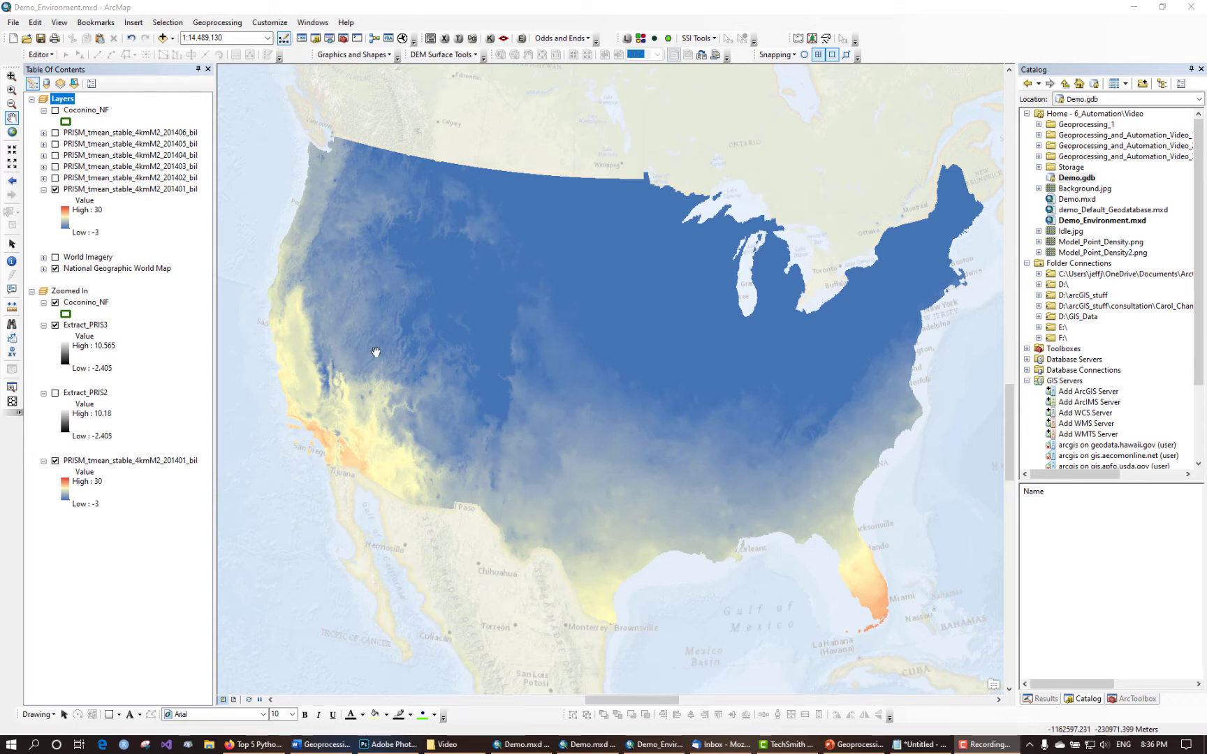
Turn on the Coconino_NF layer in the Layers data frame and activate the Zoomed In data frame.
click(55, 112)
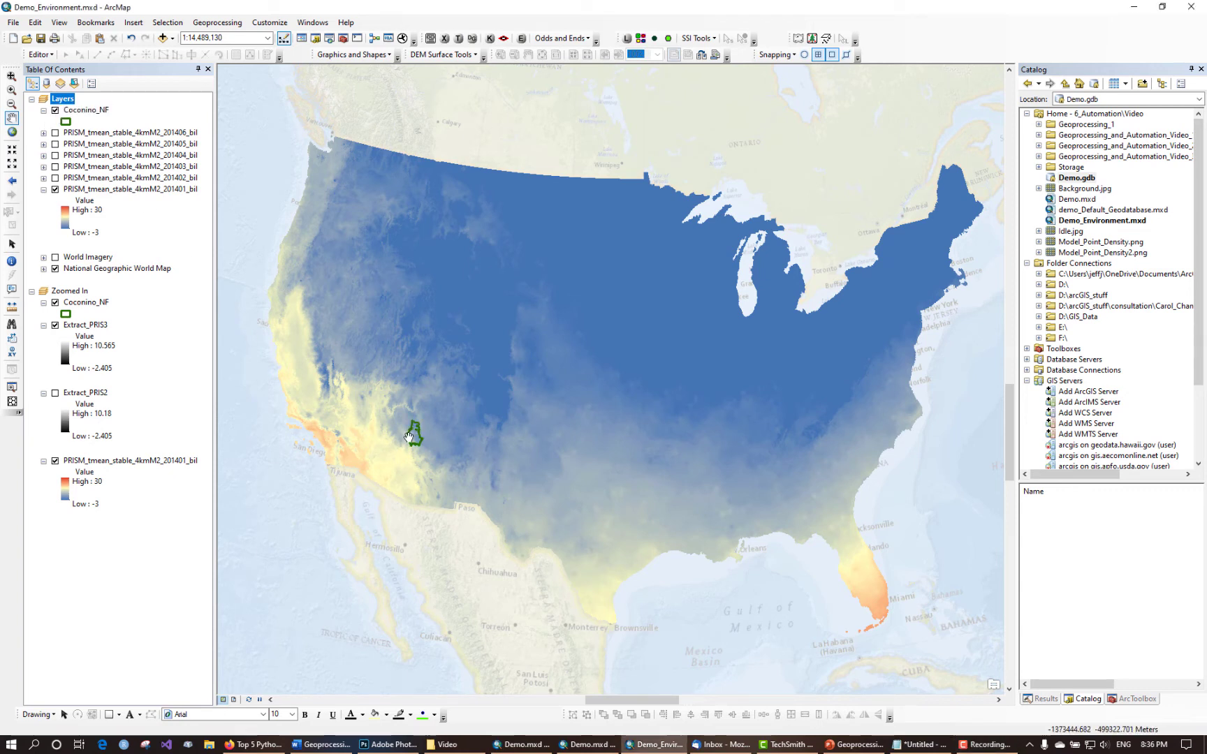
click(63, 292)
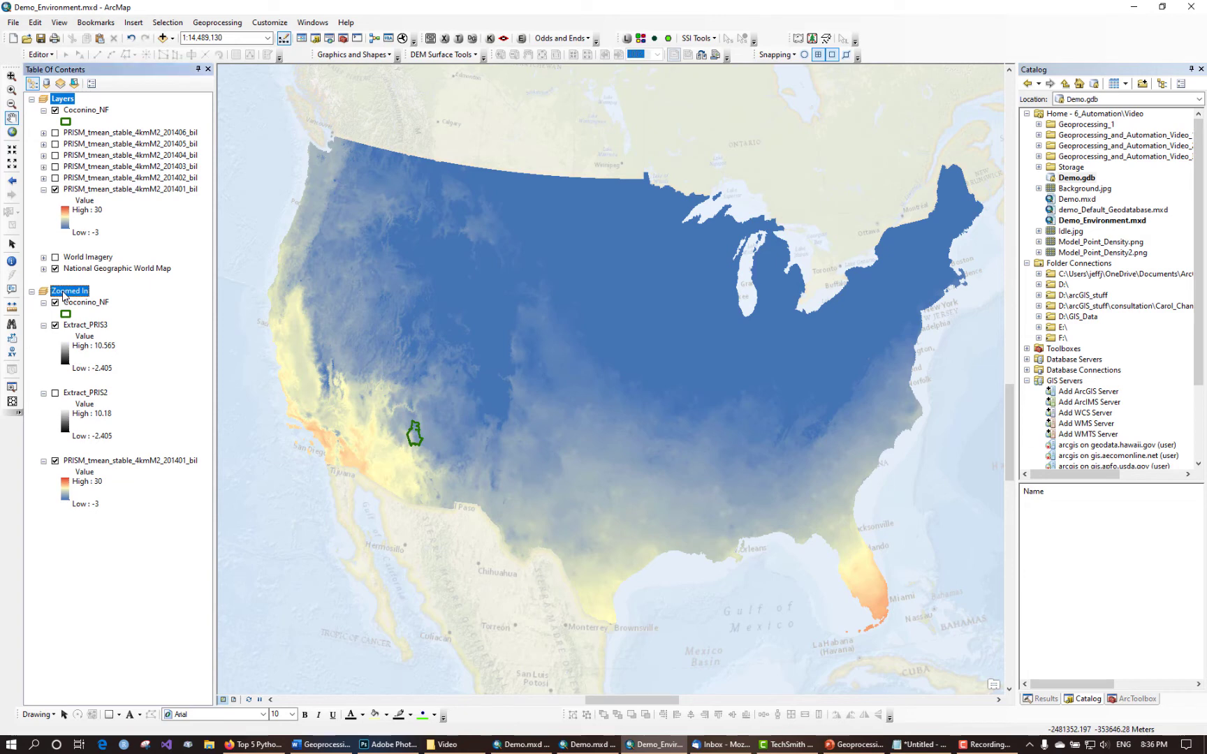
alt+click(63, 292)
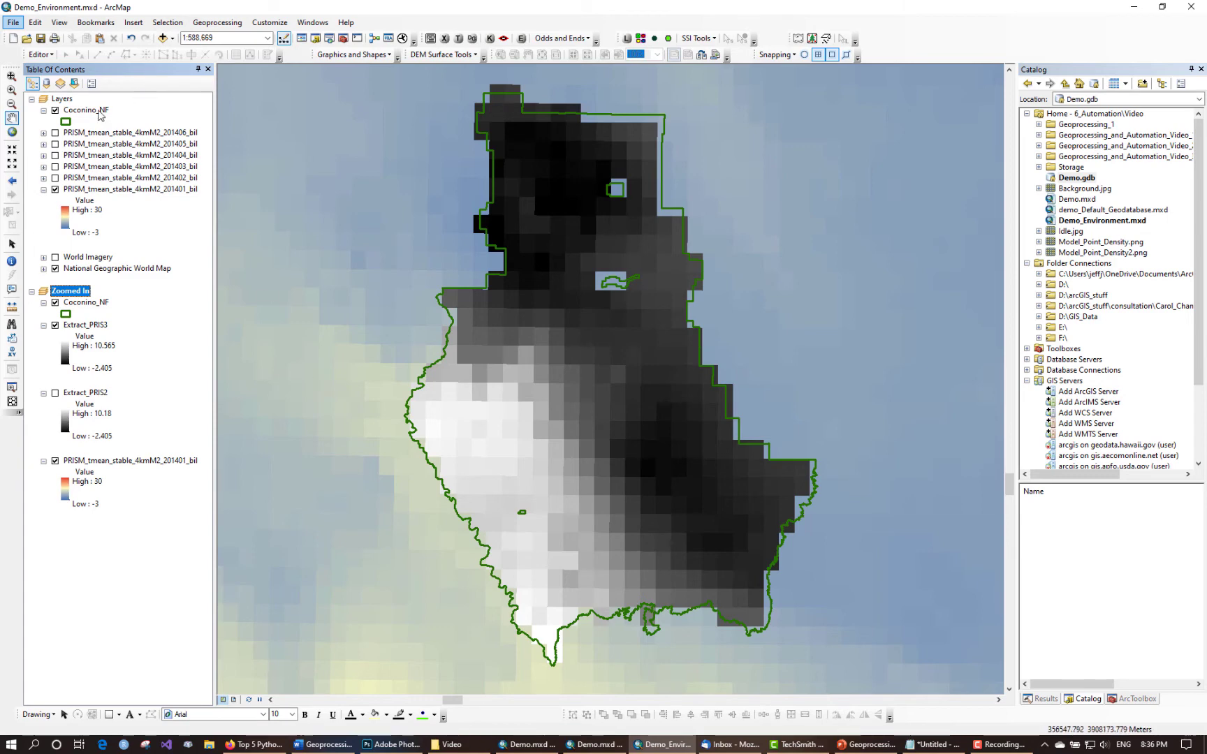
Make the Layers data frame active again.
click(91, 111)
ctrl+click(65, 100)
alt+click(65, 100)
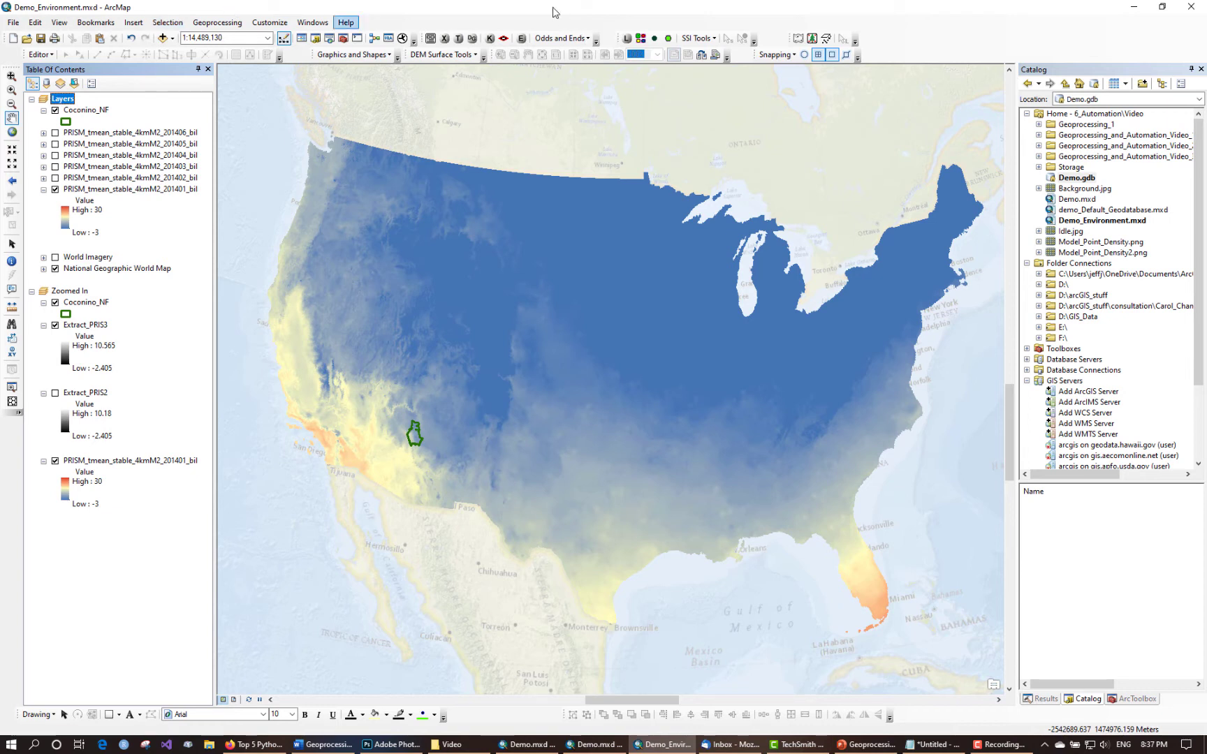
Set up Extract by Mask with PRISM_tmean_stable_4kmM2_201401_bil as the input raster and Coconino_NF as the mask.
click(1139, 700)
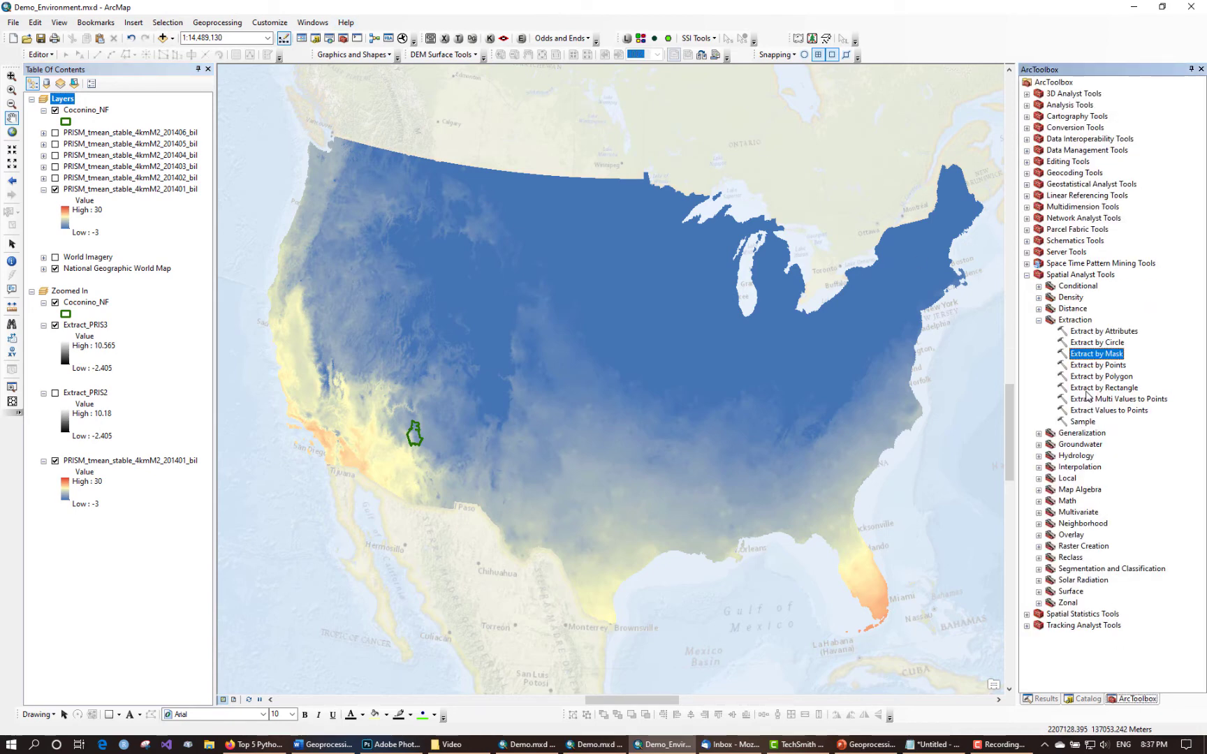
double_click(1097, 354)
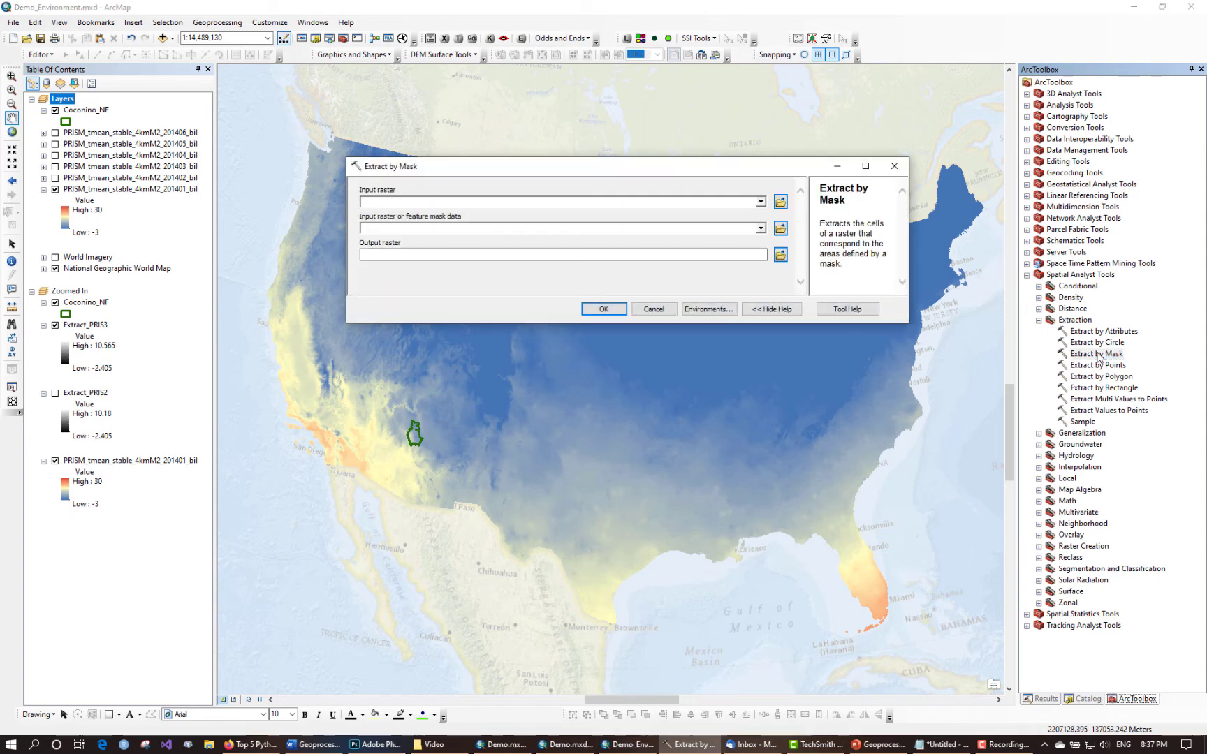
drag(124, 190, 444, 205)
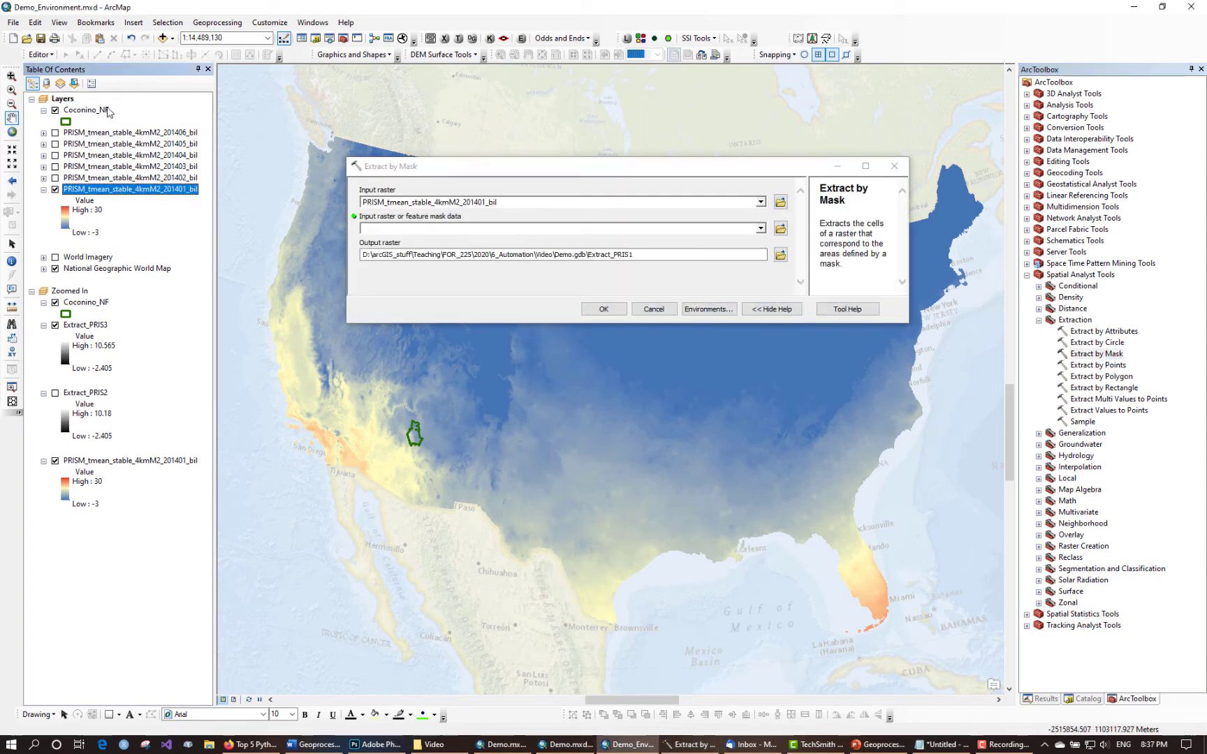
drag(86, 110, 419, 230)
Save the output raster as Coconino_Temperature_2014_01 in Demo.gdb and run the extraction.
click(780, 256)
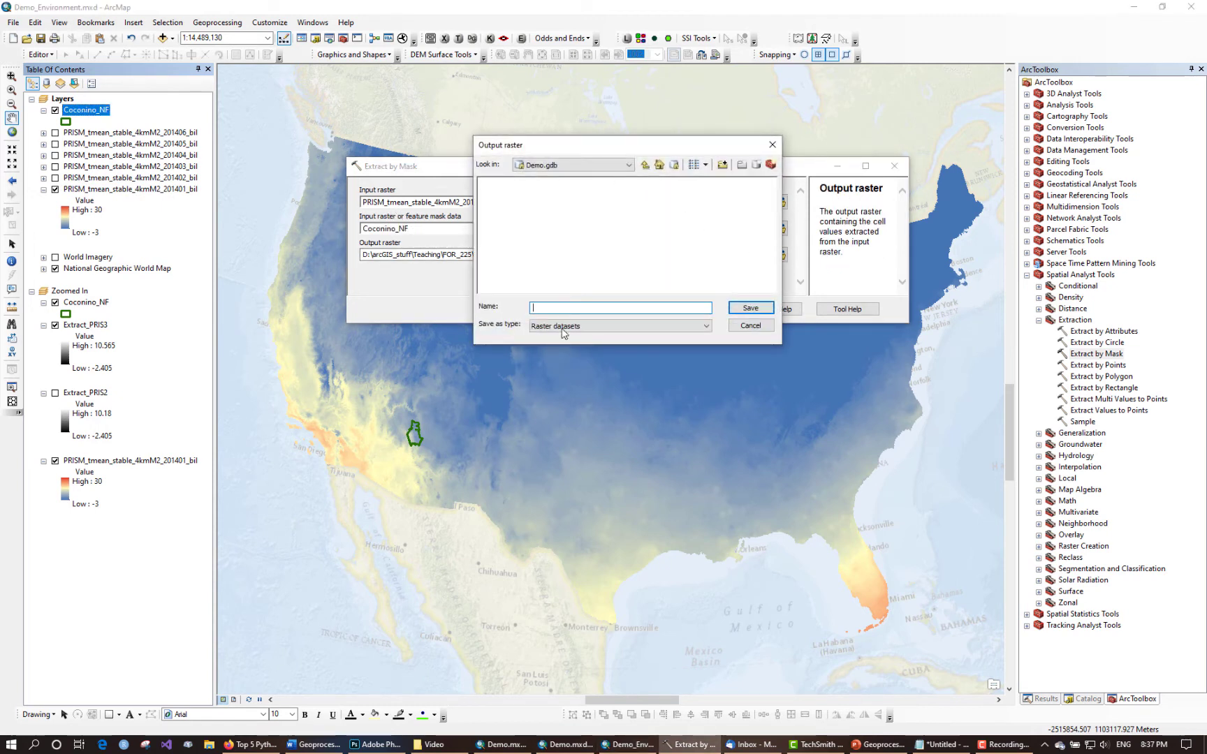
text(Coconino_Temperature_)
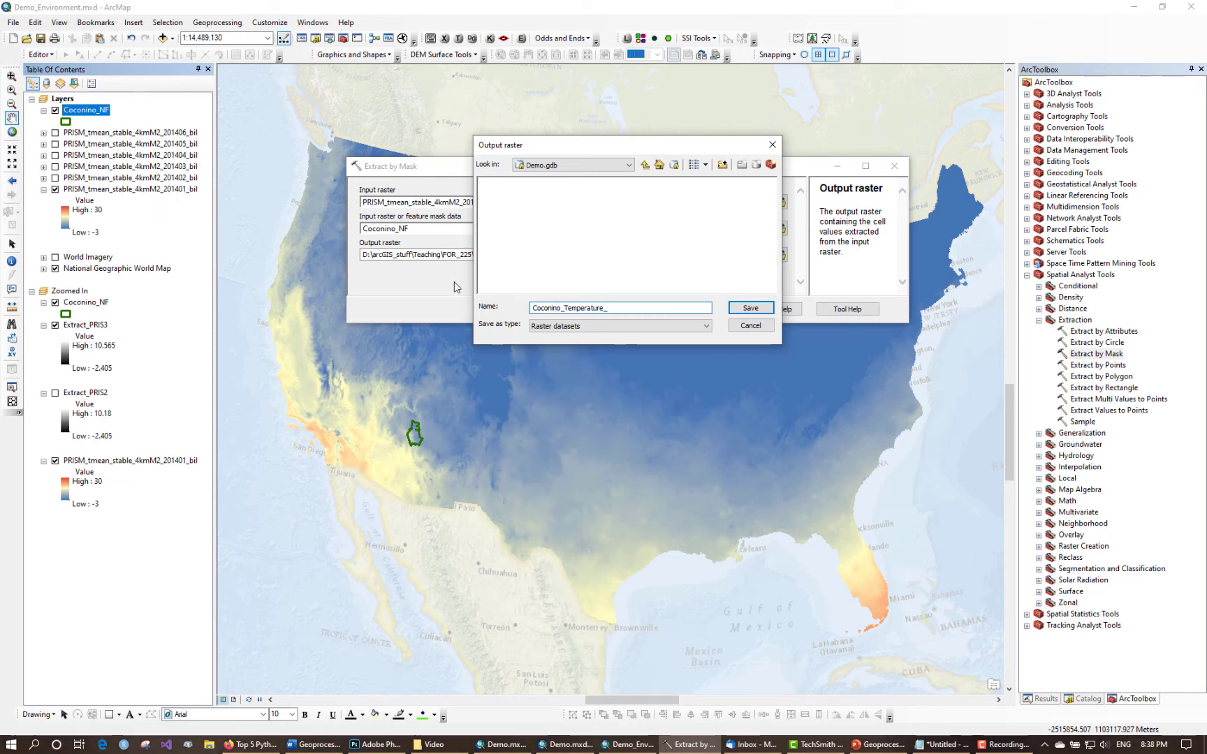
text(2014)
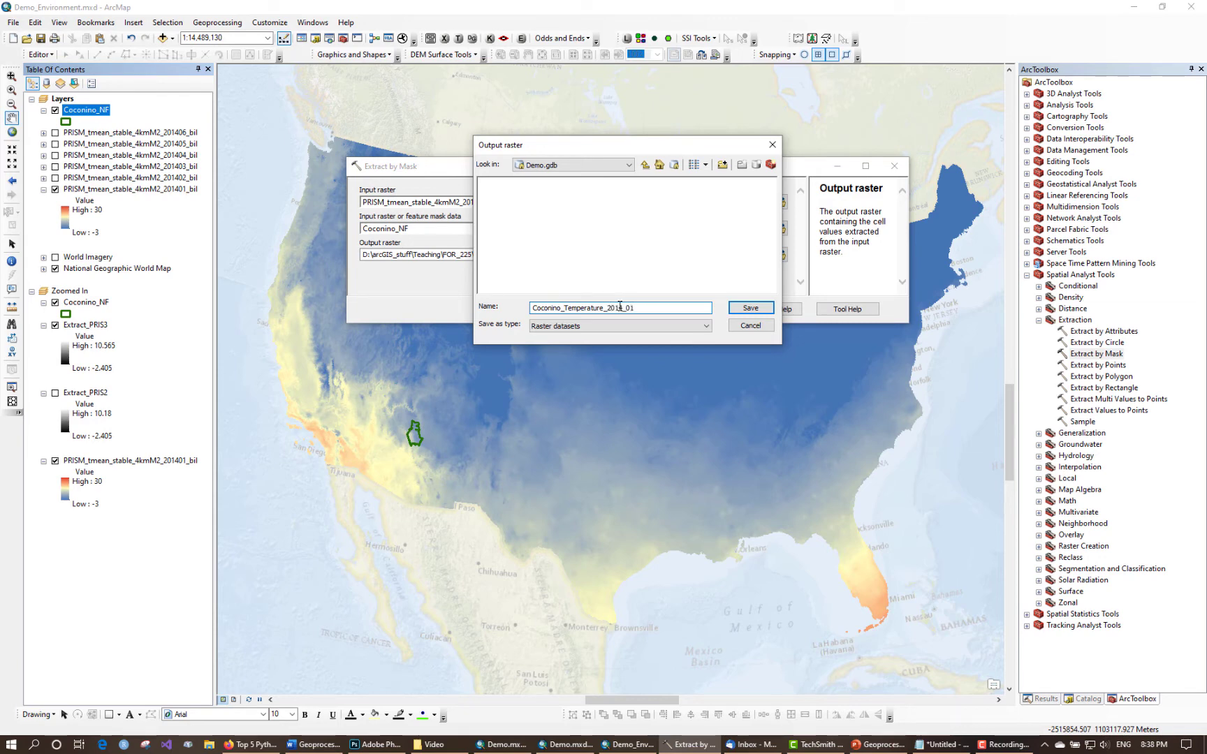
text(_01)
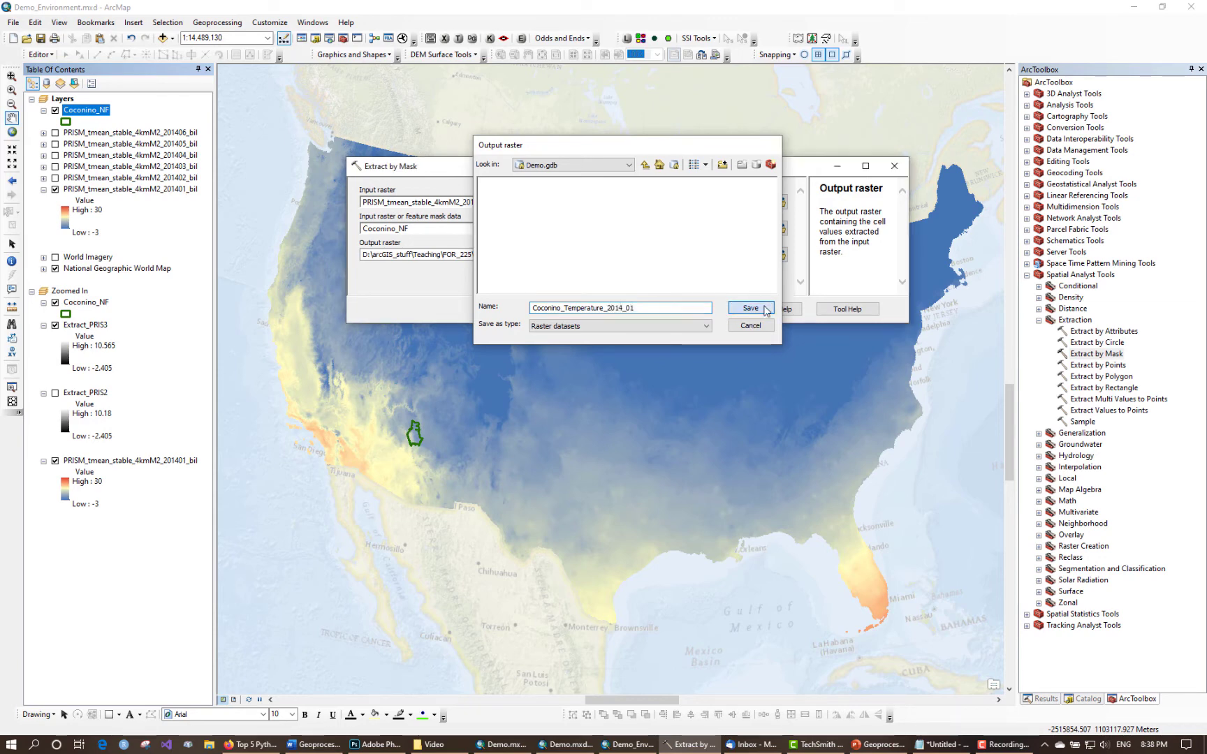
click(764, 309)
click(604, 309)
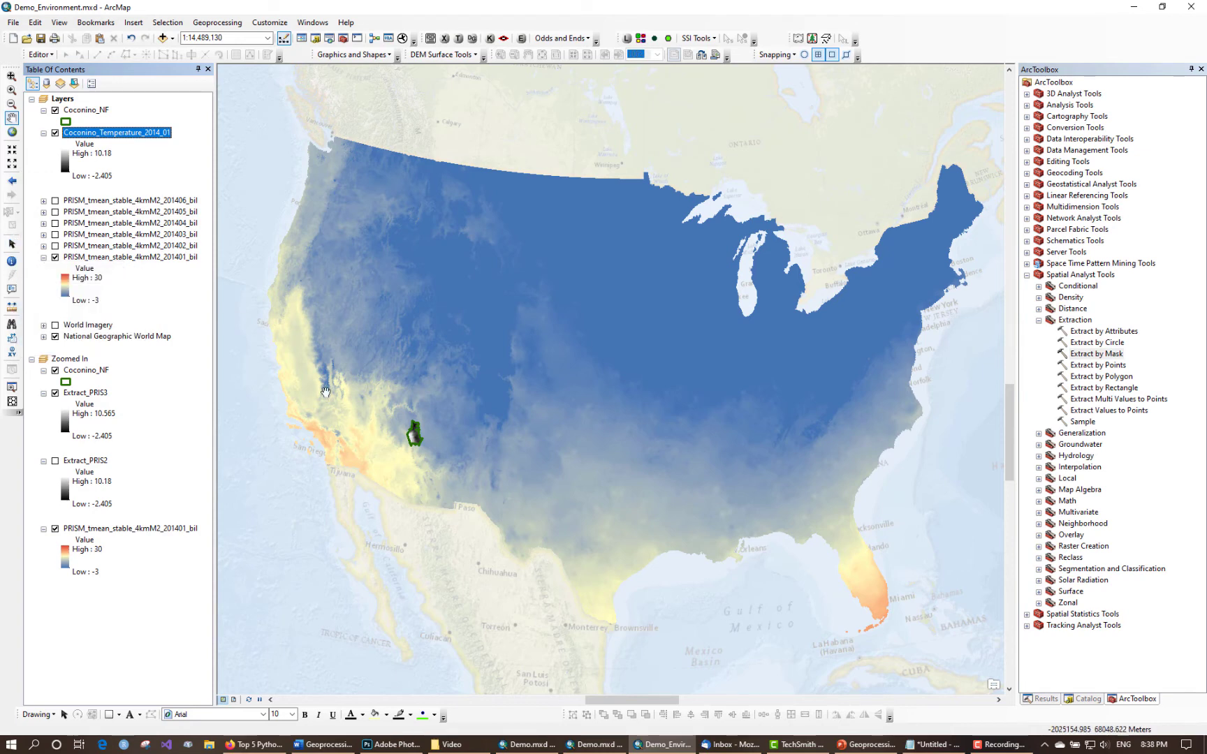
Display the geoprocessing results of the current session.
drag(383, 410, 454, 456)
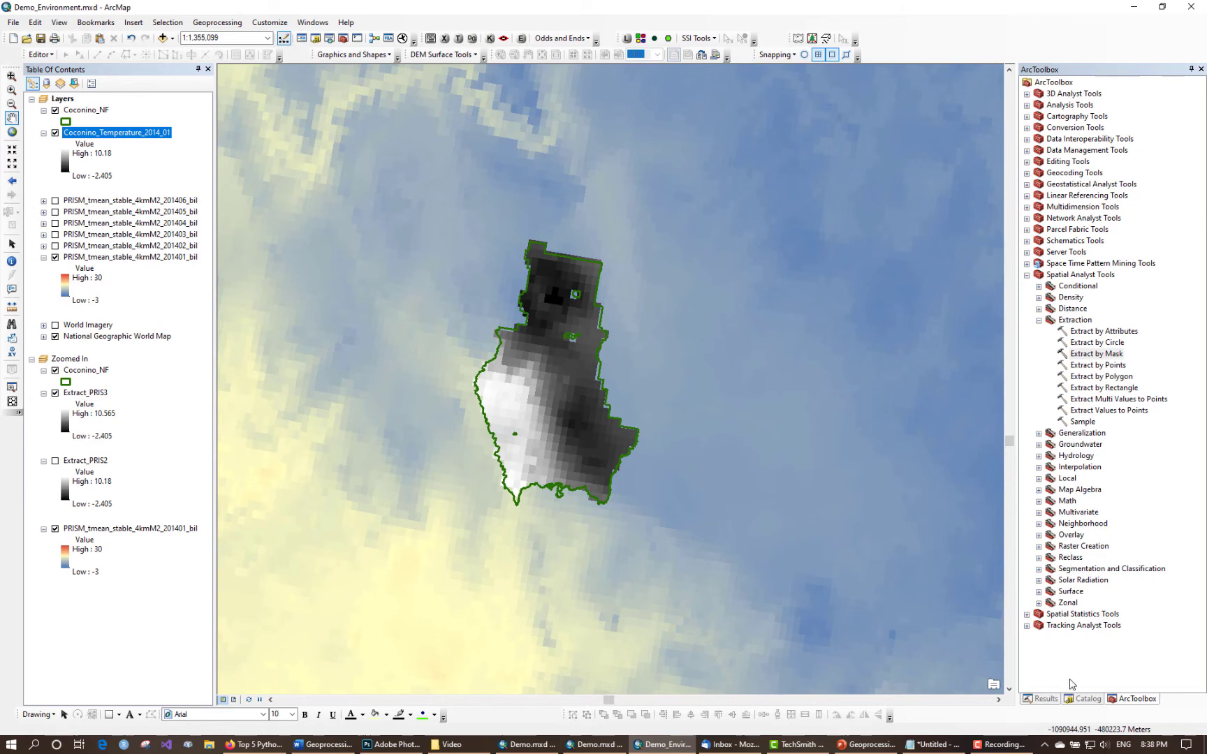
click(1046, 699)
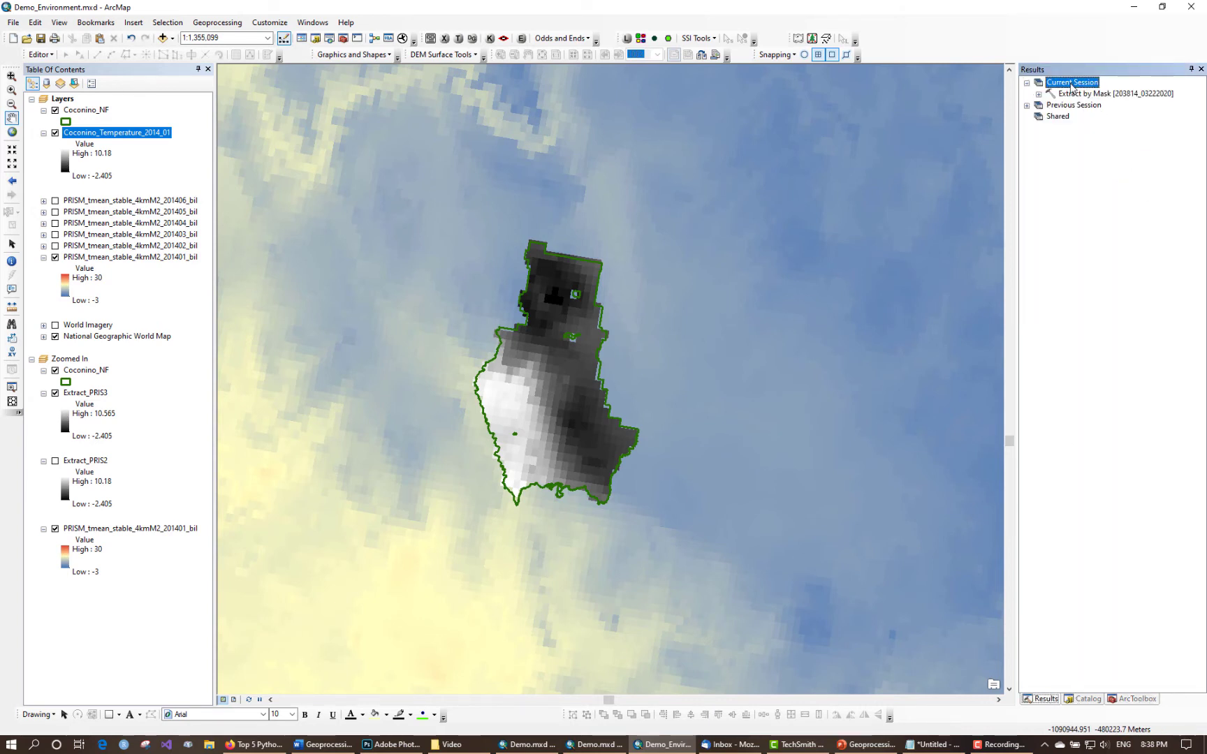
click(230, 23)
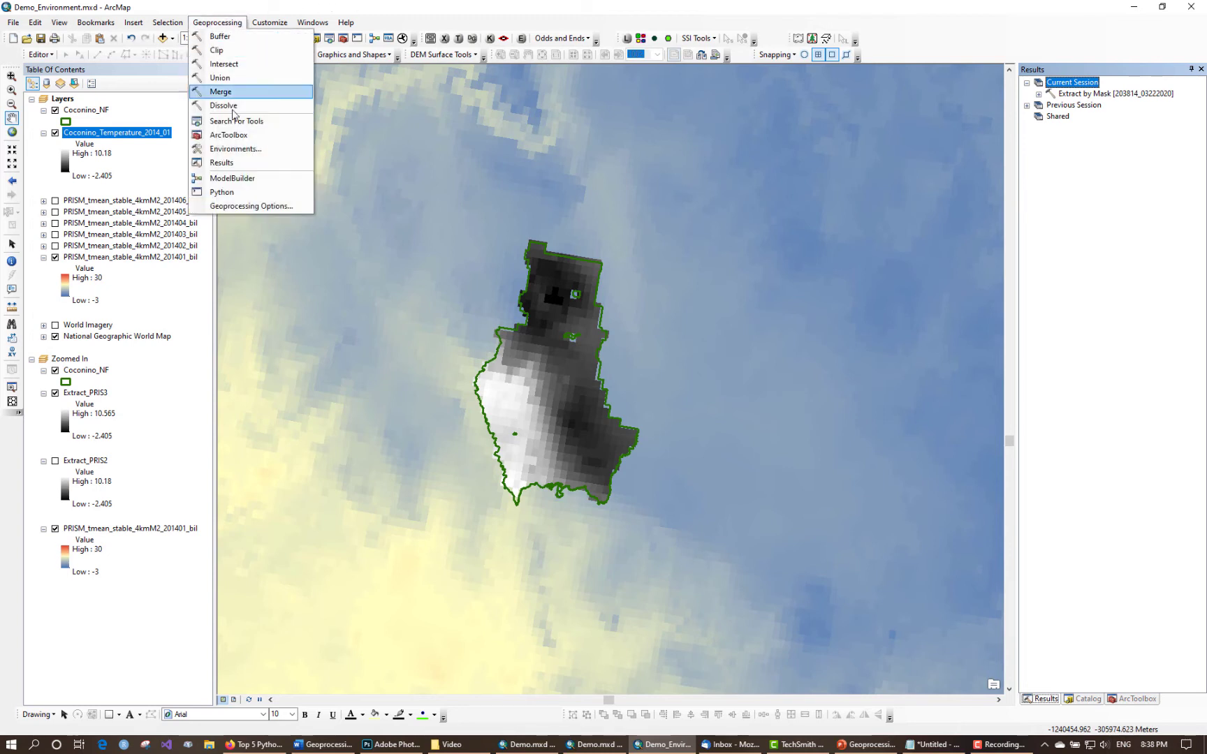
click(221, 162)
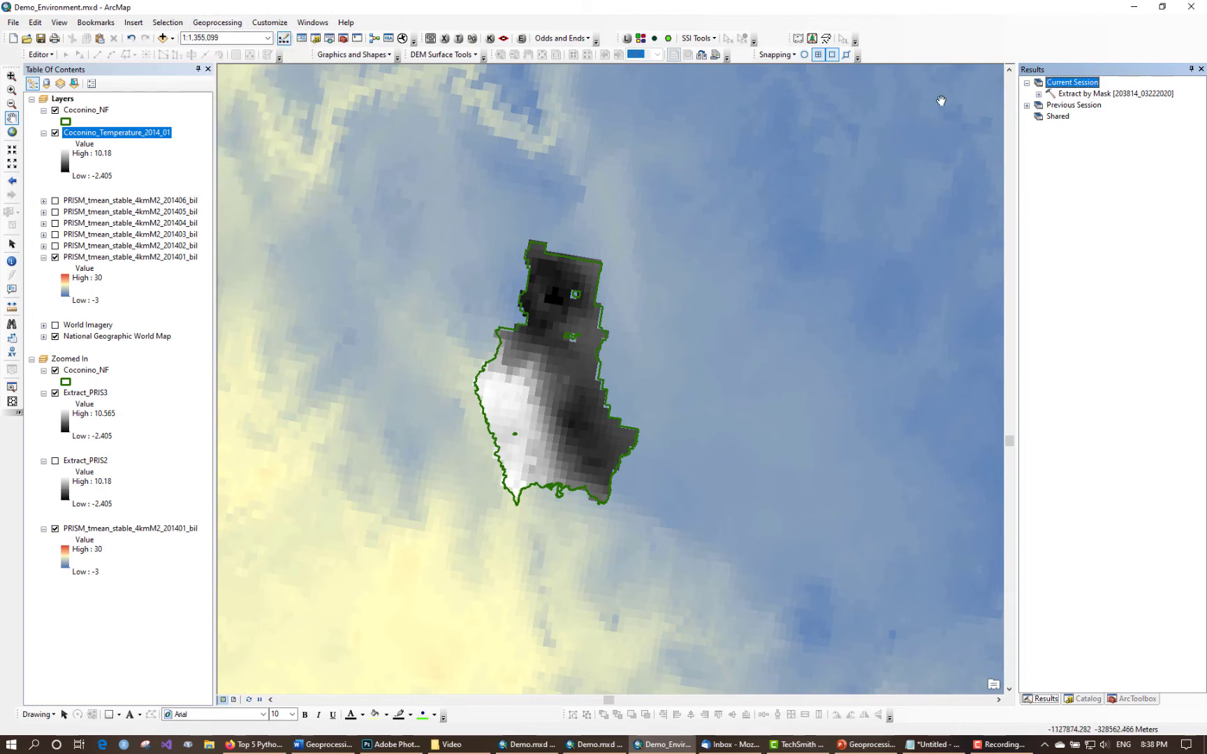
Reopen the Extract by Mask run from the current session to review its parameters, and close it without running.
click(1070, 91)
click(1069, 83)
click(1072, 94)
click(1069, 84)
click(1072, 95)
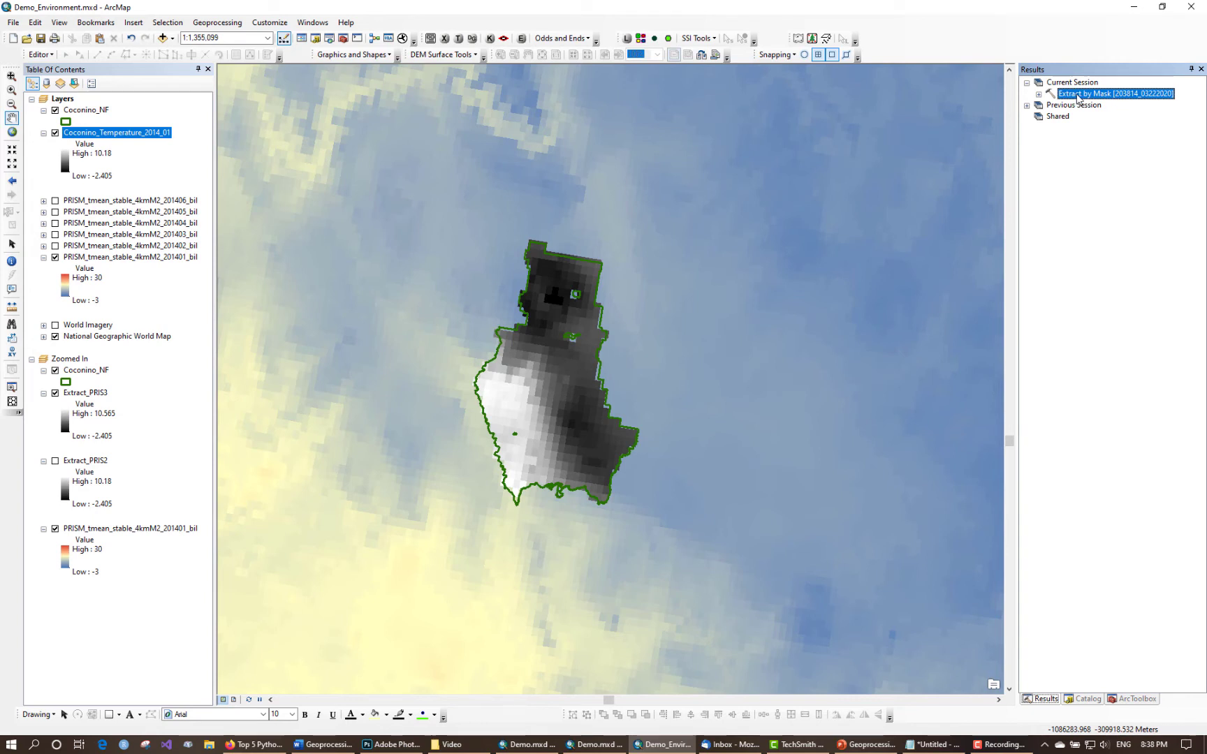
double_click(1079, 95)
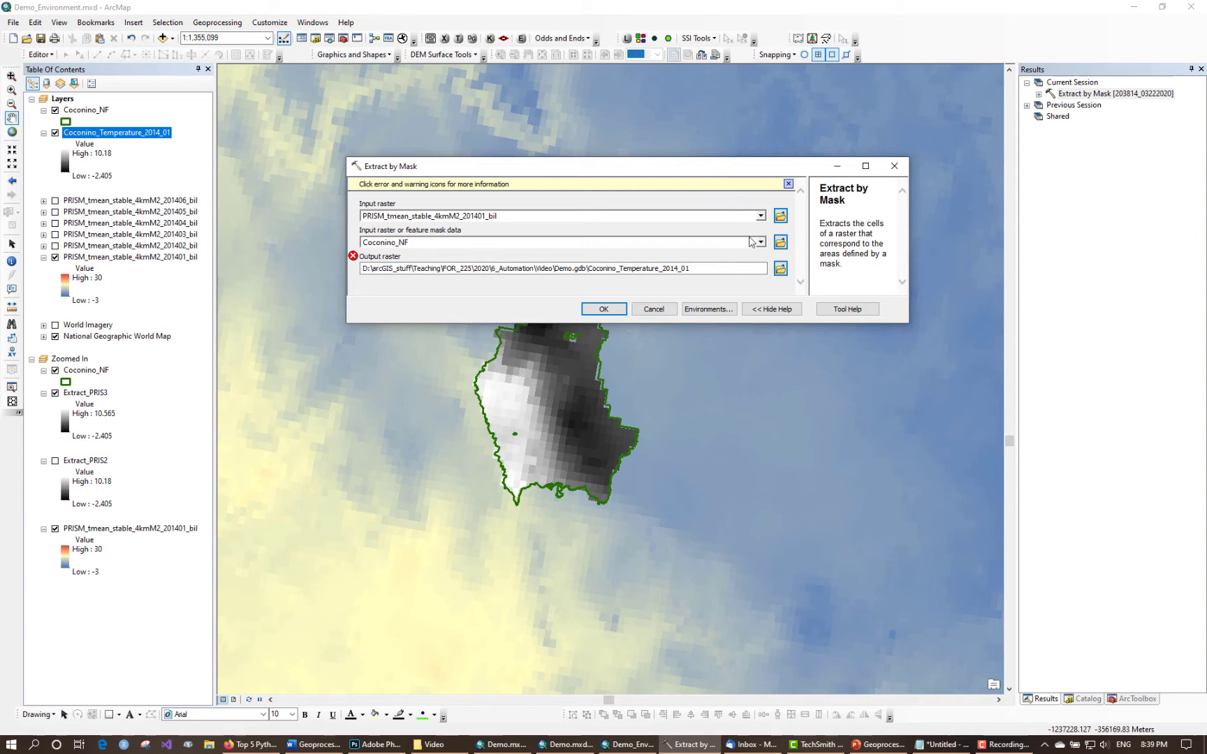
click(654, 309)
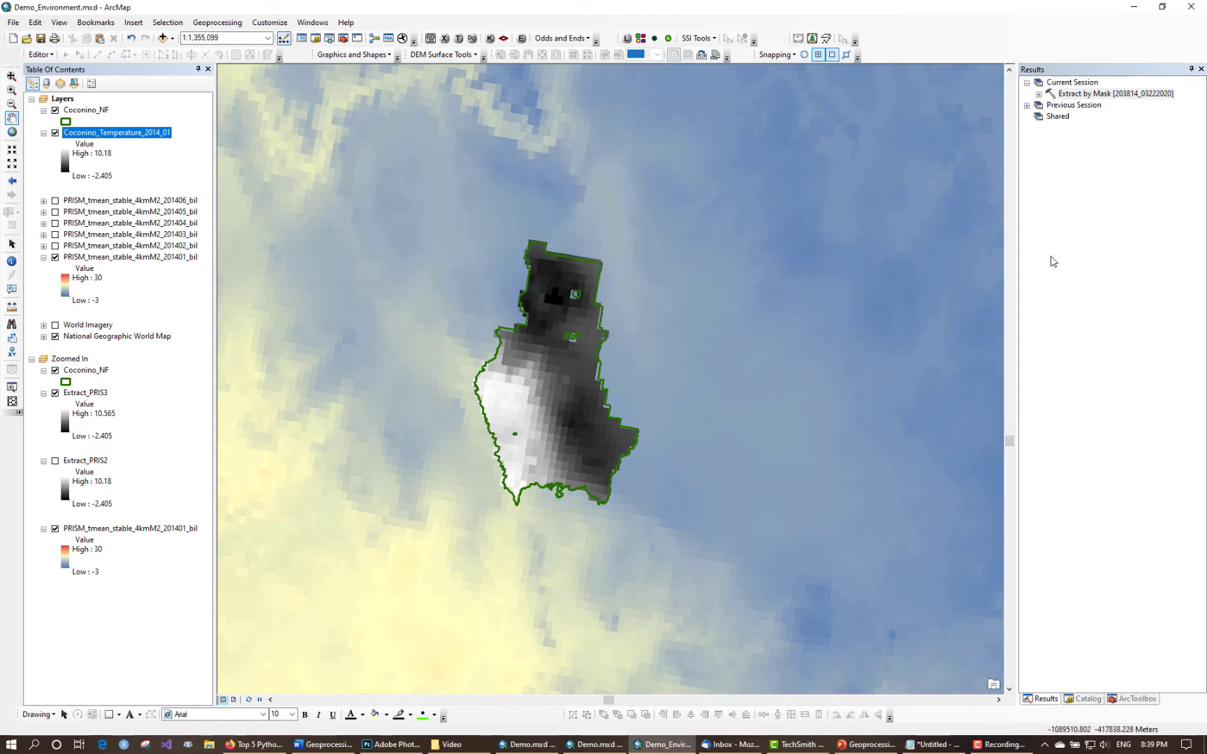
Copy the current session's Extract by Mask result as a Python snippet.
click(1083, 93)
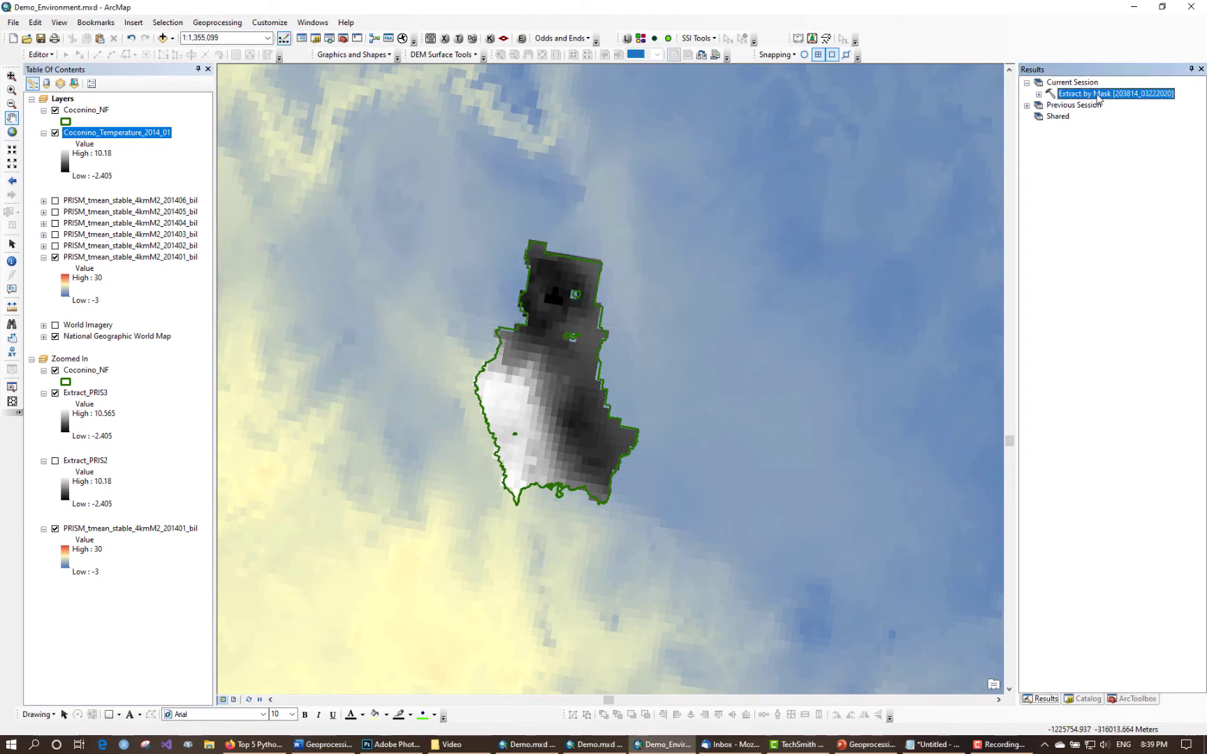
right_click(1097, 98)
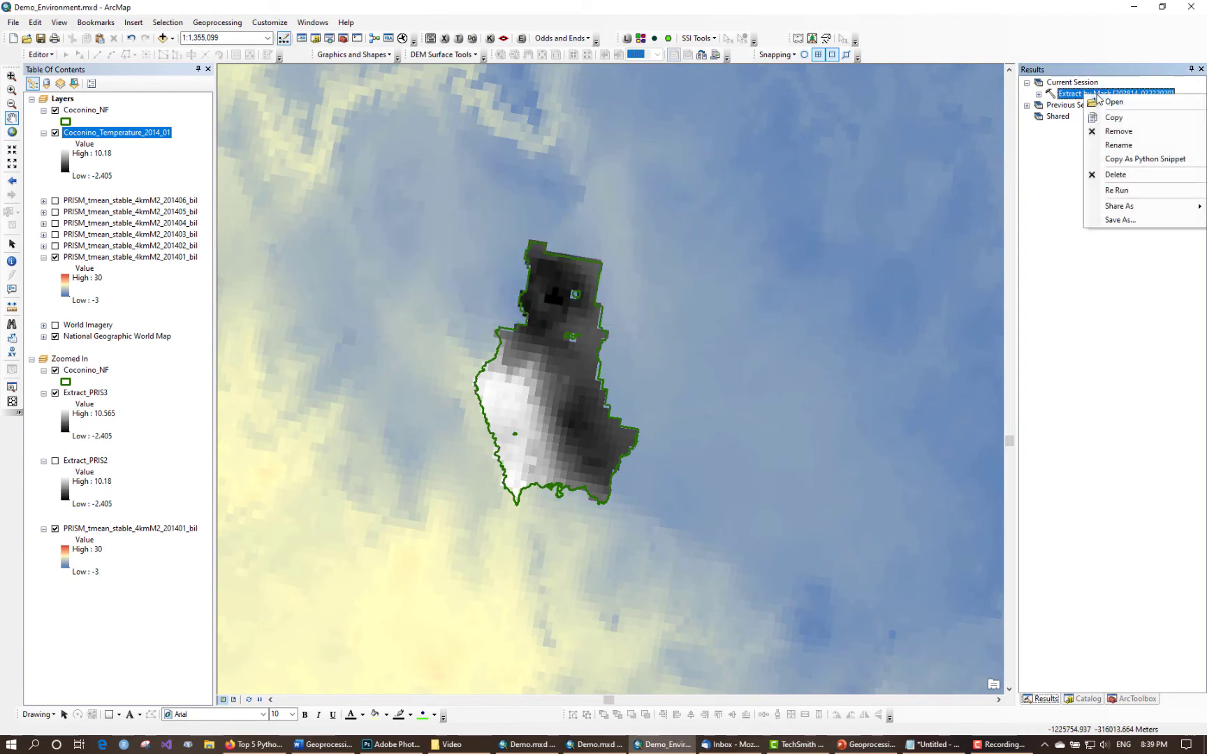
click(1127, 159)
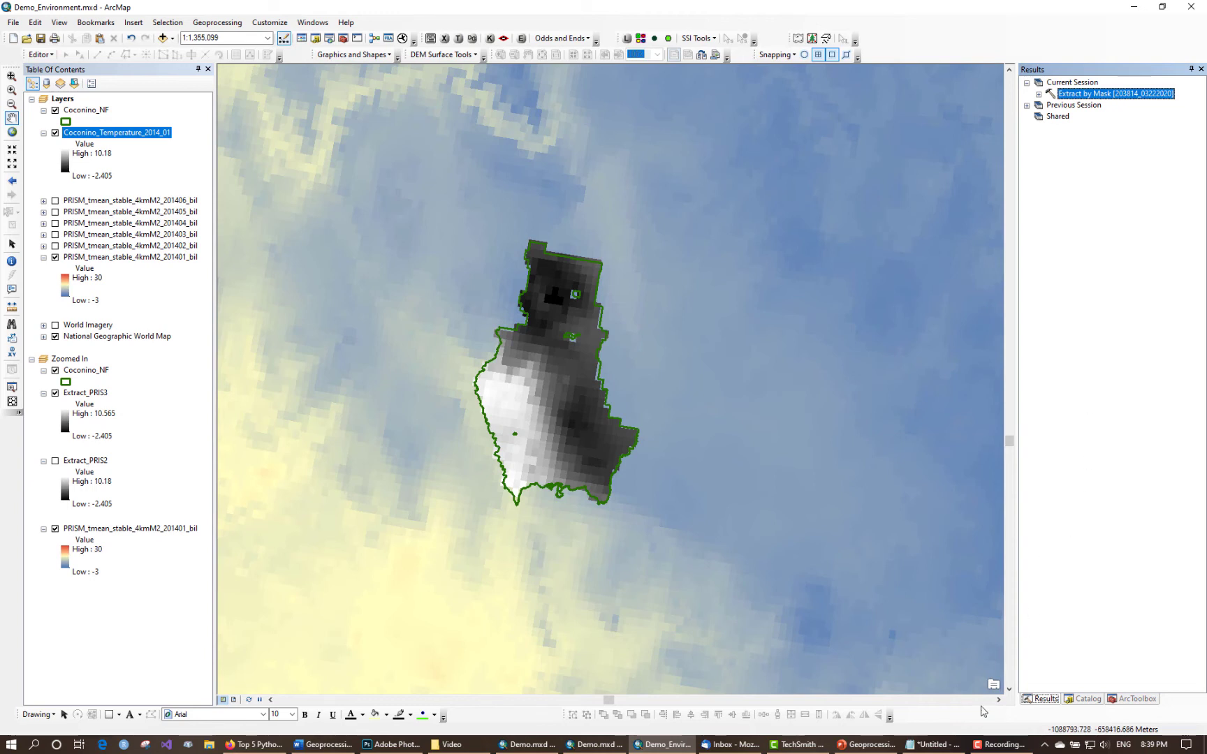
Switch to the untitled Notepad document and paste the Python snippet into it.
mouse_move(945, 749)
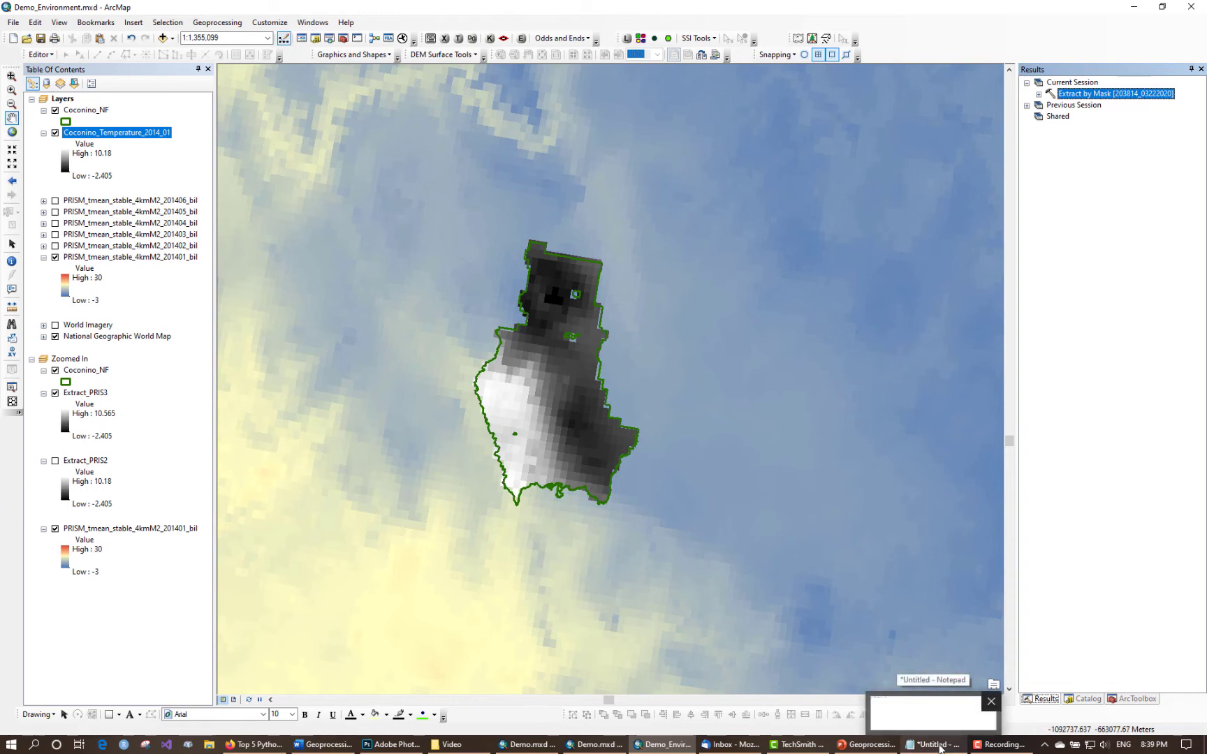
click(940, 747)
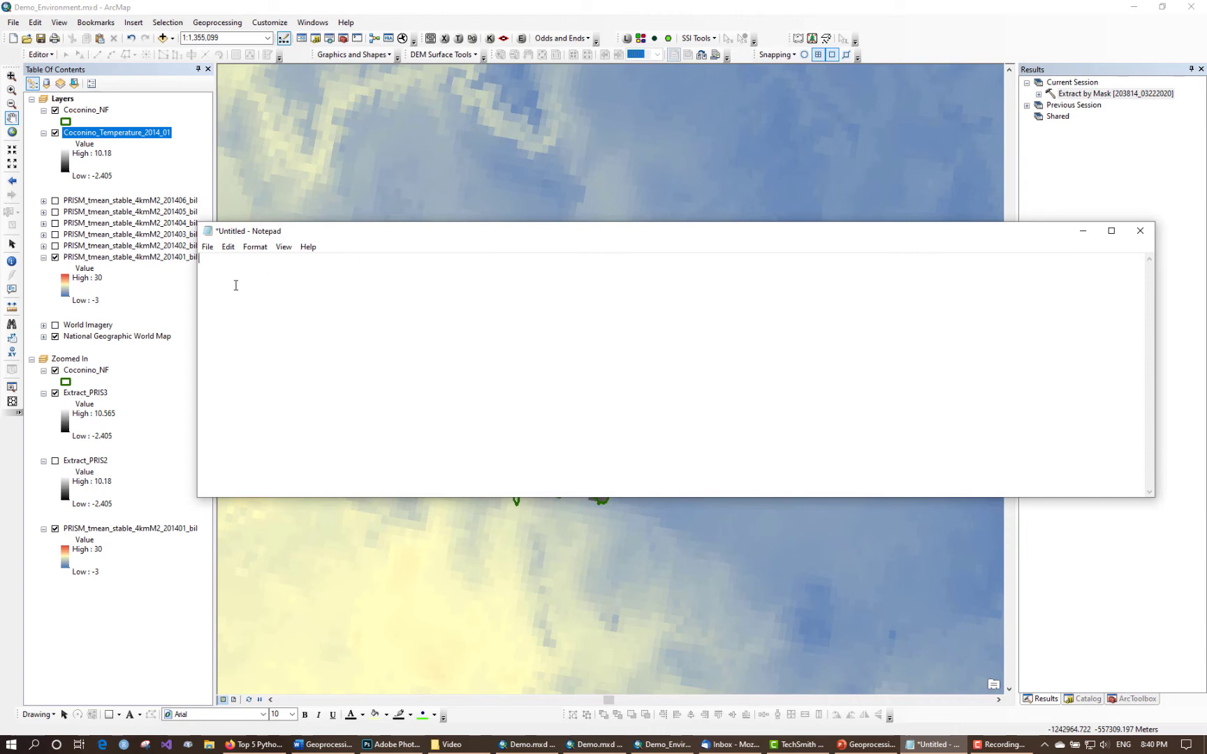
right_click(228, 260)
click(292, 314)
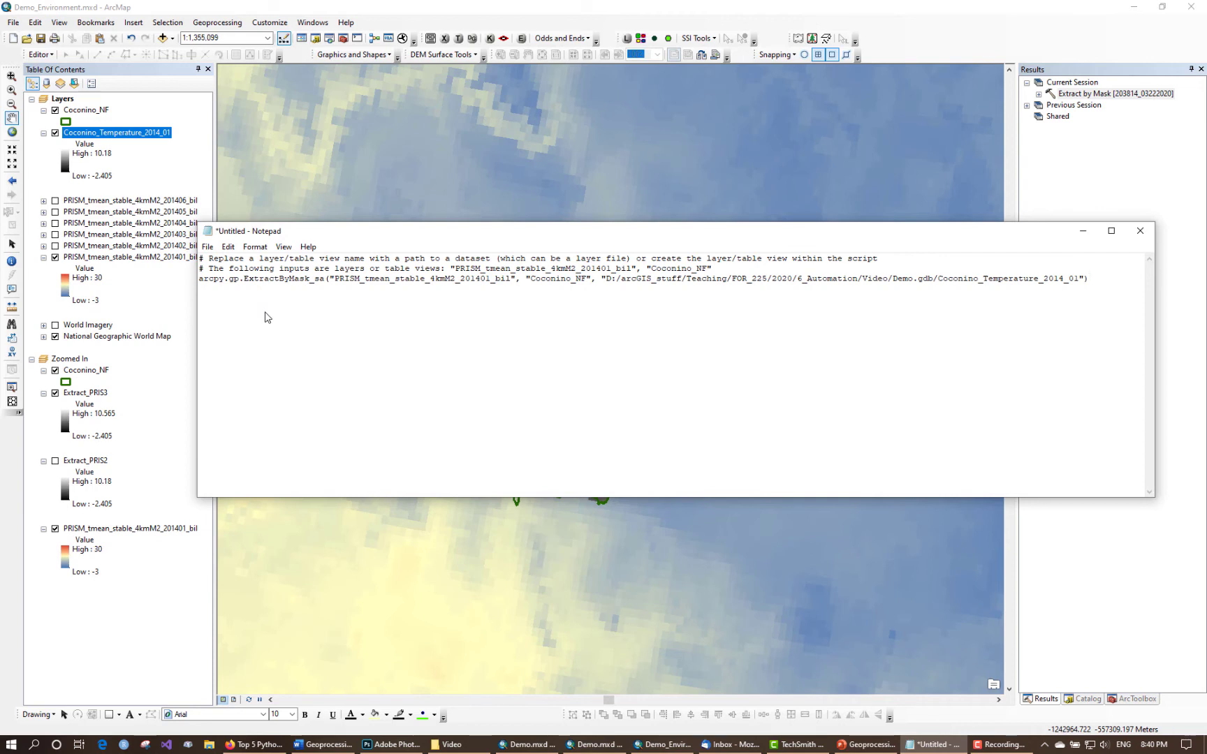
Insert a blank line between the comments and the ExtractByMask_sa call, and copy the whole call line.
drag(200, 258, 205, 259)
click(228, 279)
drag(213, 258, 218, 268)
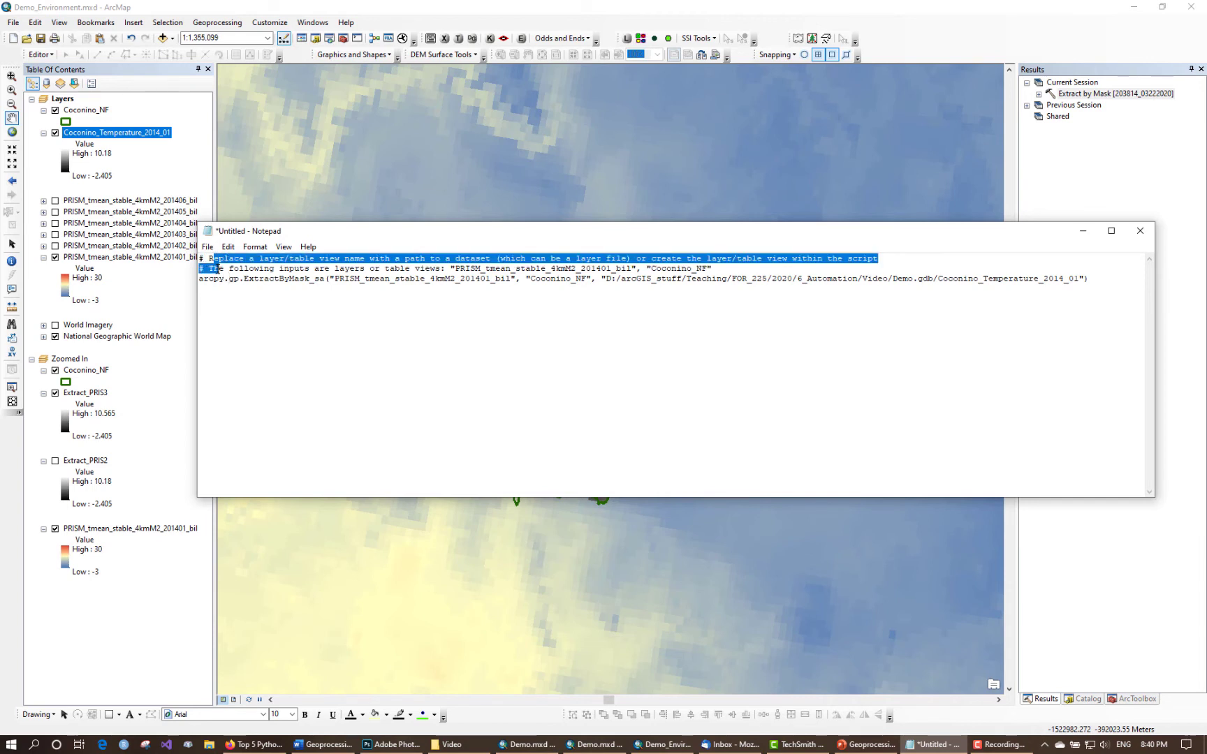
click(200, 278)
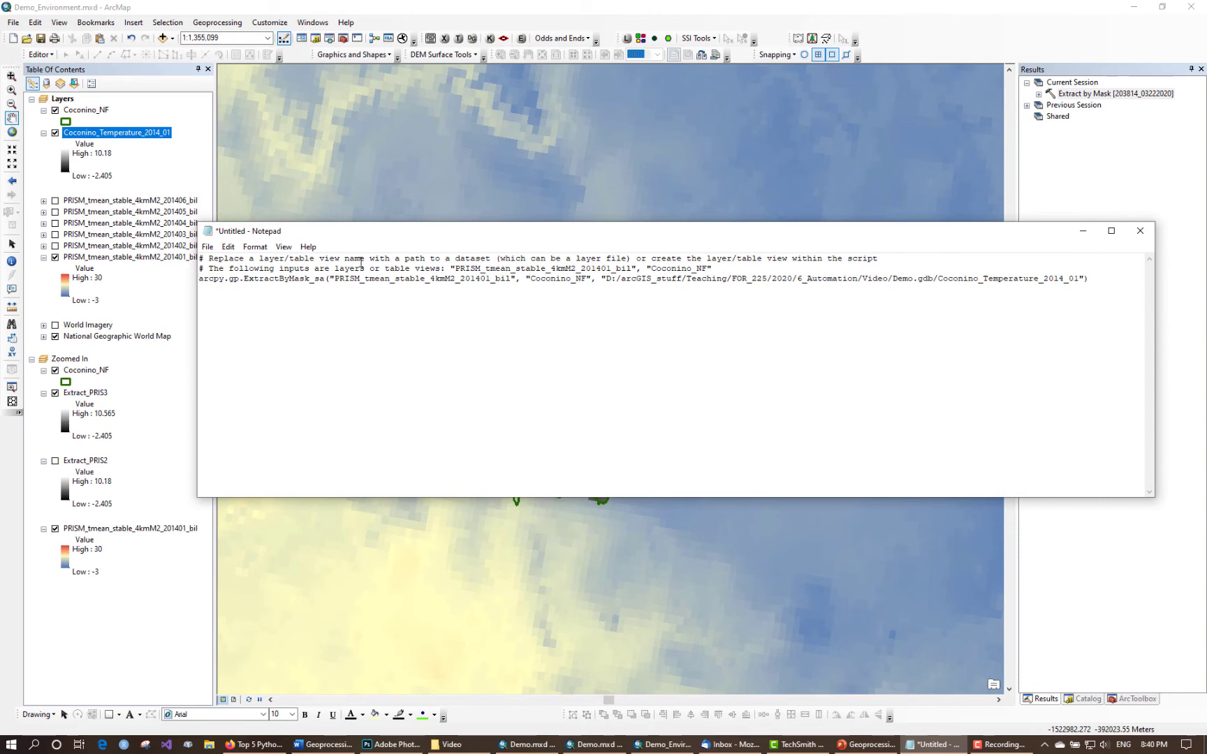
key(Return)
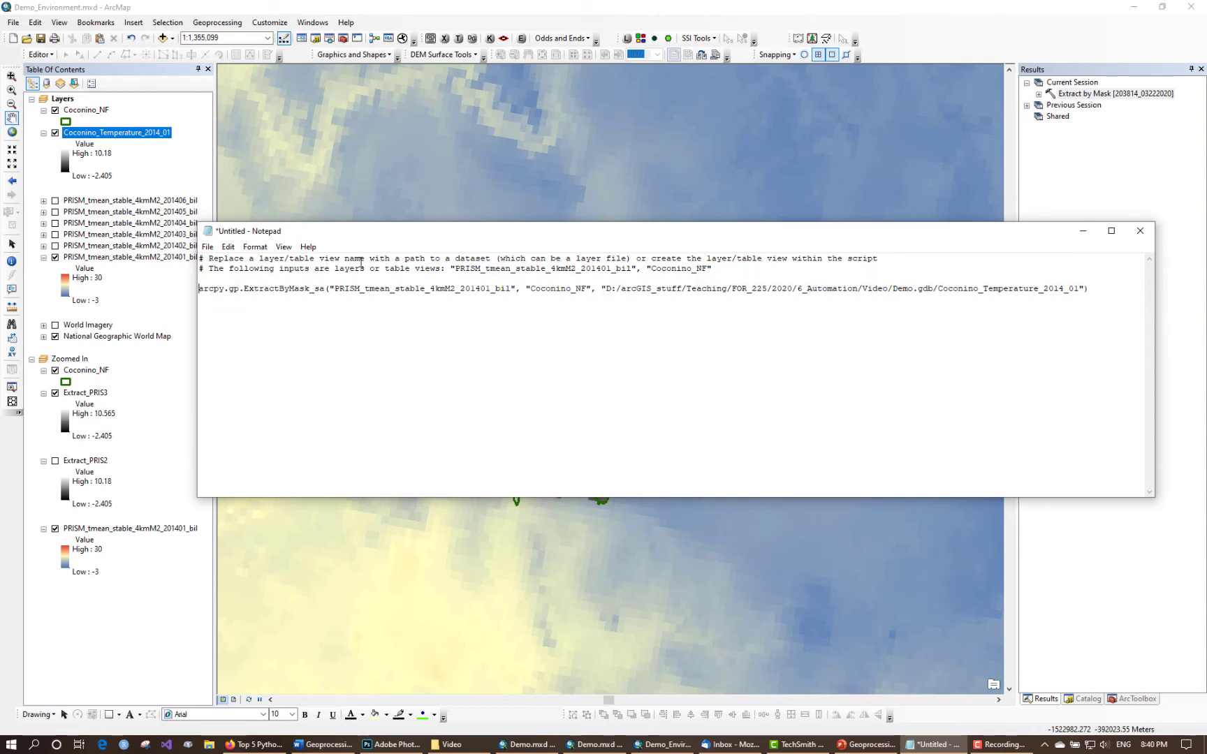
key(shift+End)
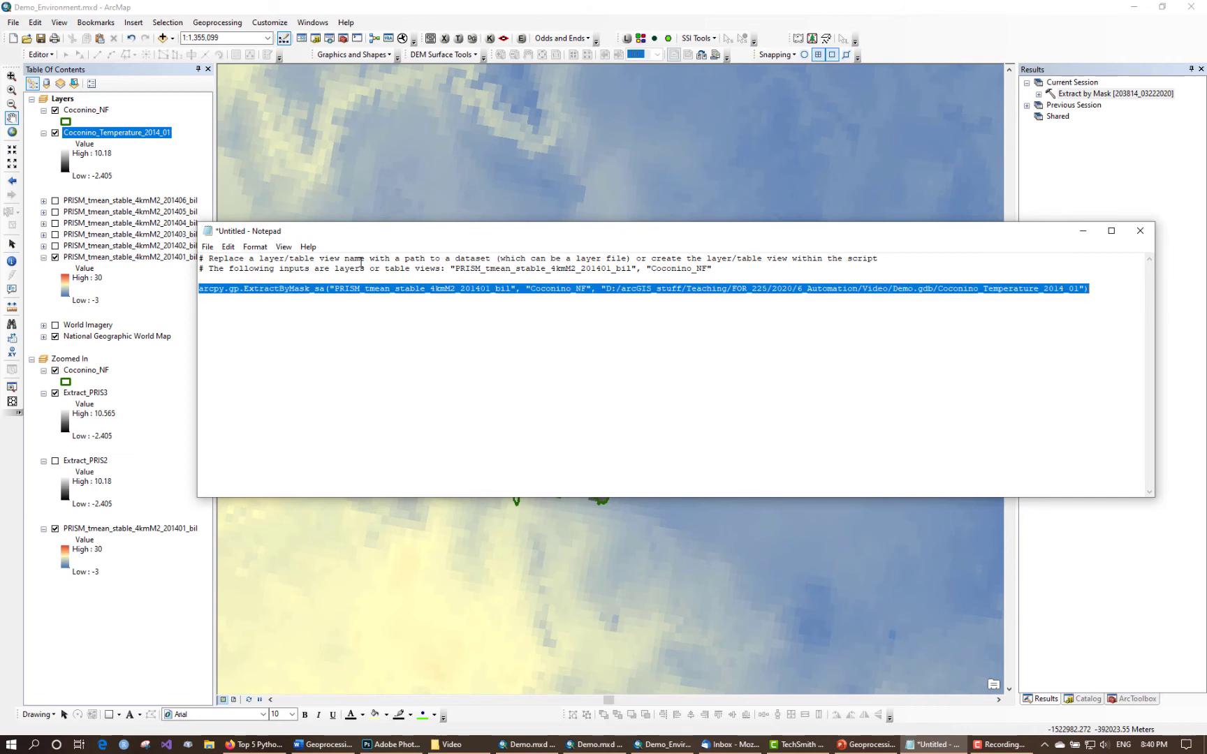
key(Right)
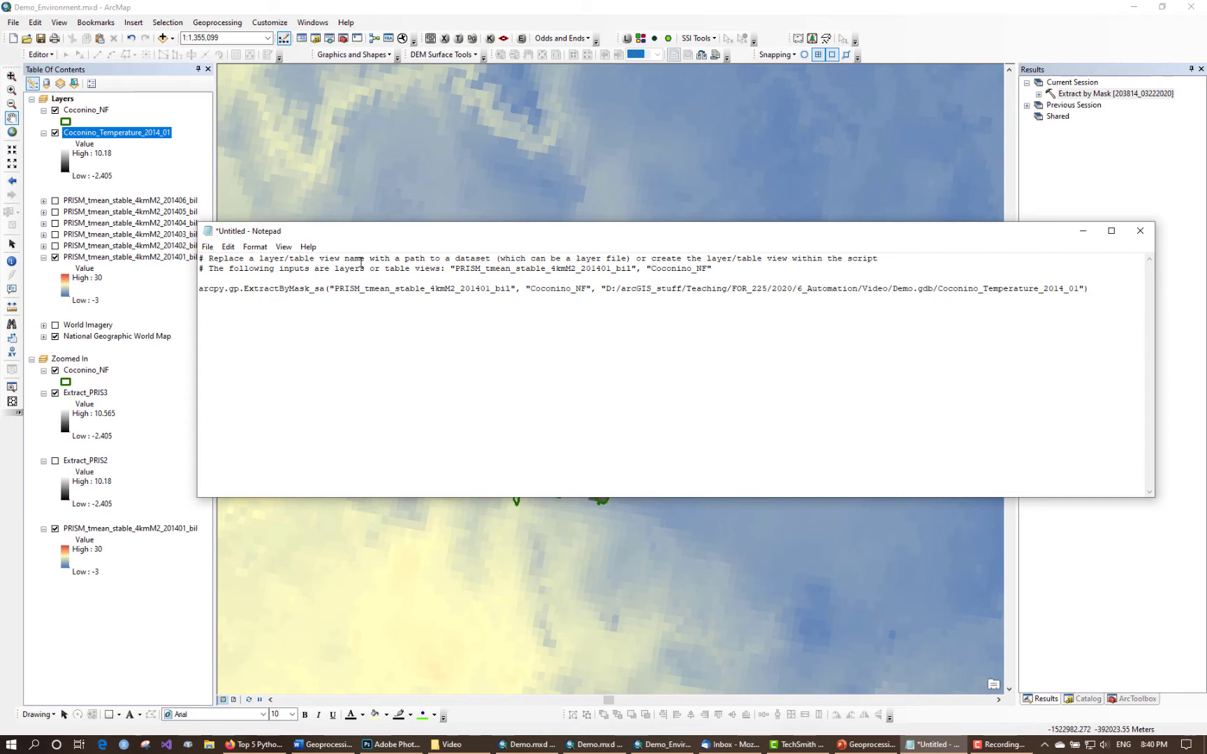
Examine the input raster name and the output raster name within the ExtractByMask_sa call.
click(423, 289)
drag(335, 289, 487, 288)
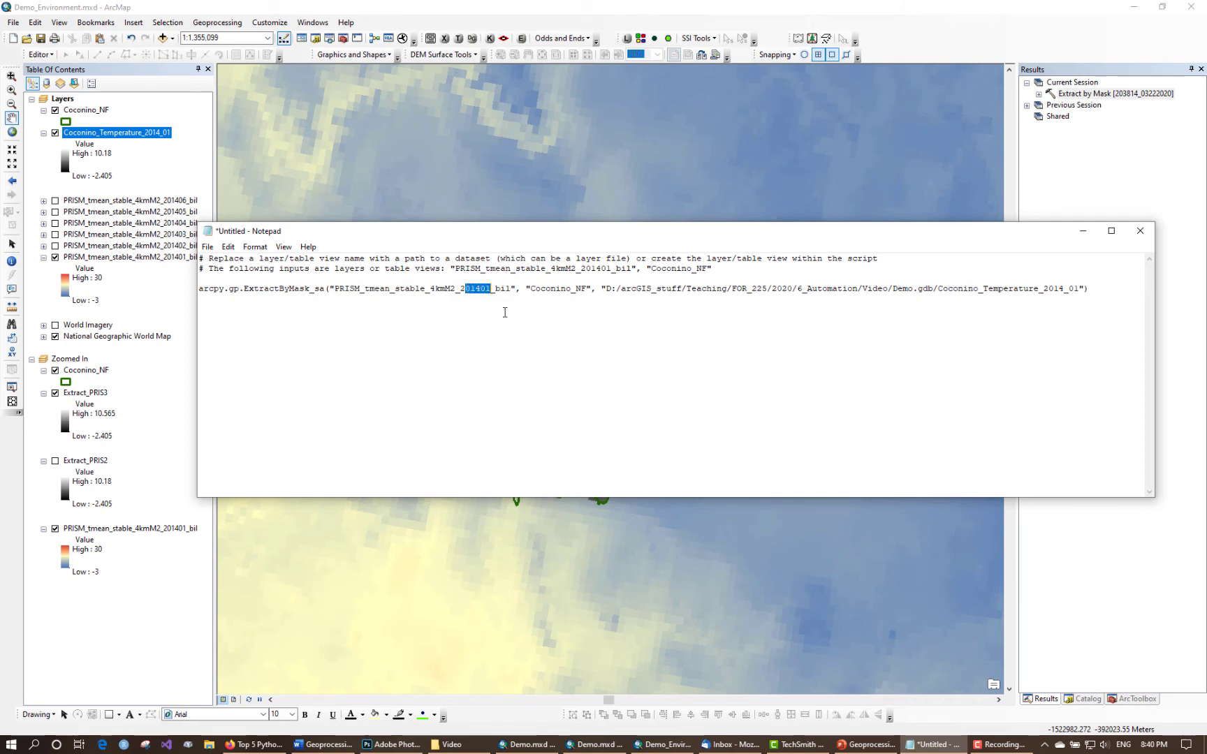
click(1014, 287)
drag(939, 288, 1079, 289)
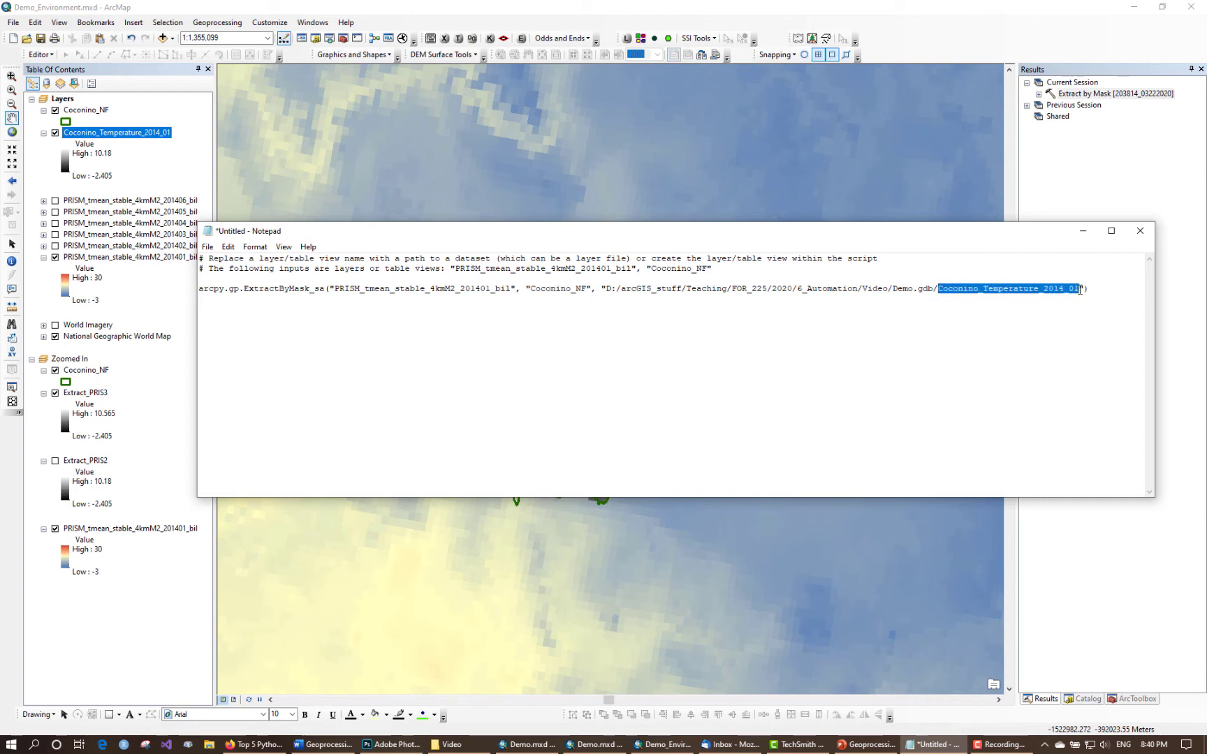
click(1049, 311)
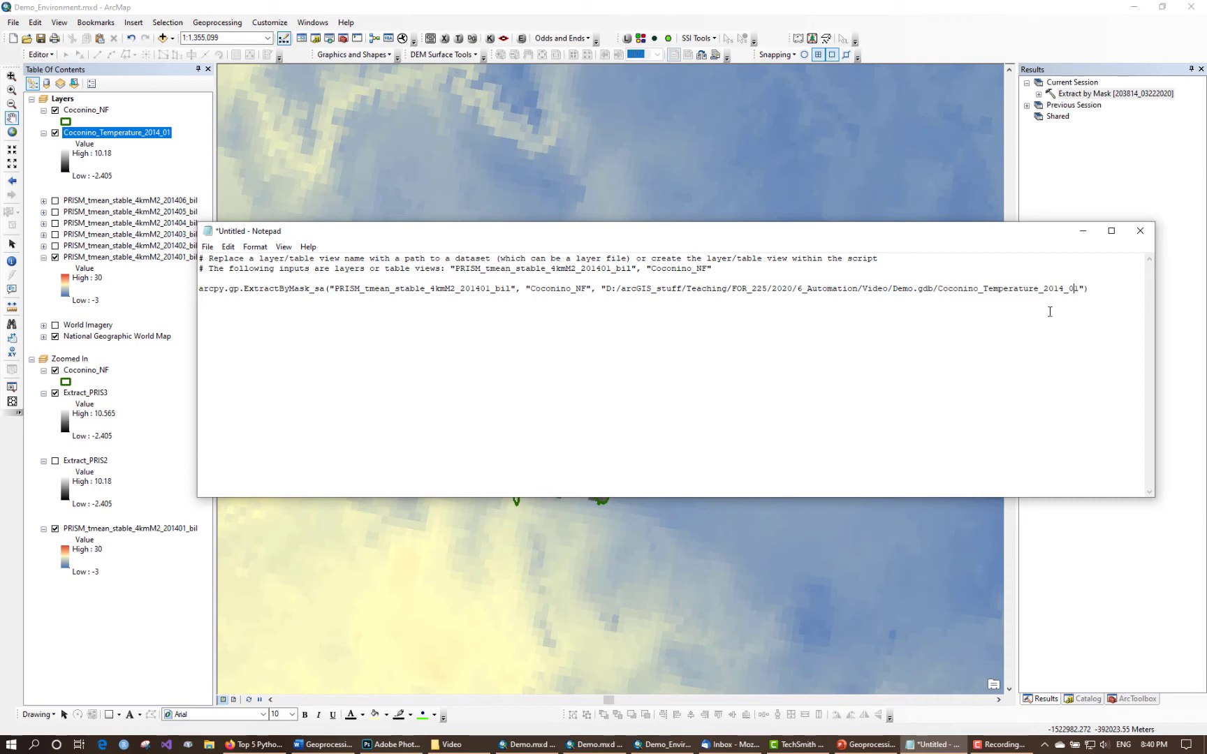
Add four copies of the ExtractByMask_sa call on separate lines beneath the original.
triple_click(1094, 286)
click(1106, 287)
key(Return)
key(ctrl+v)
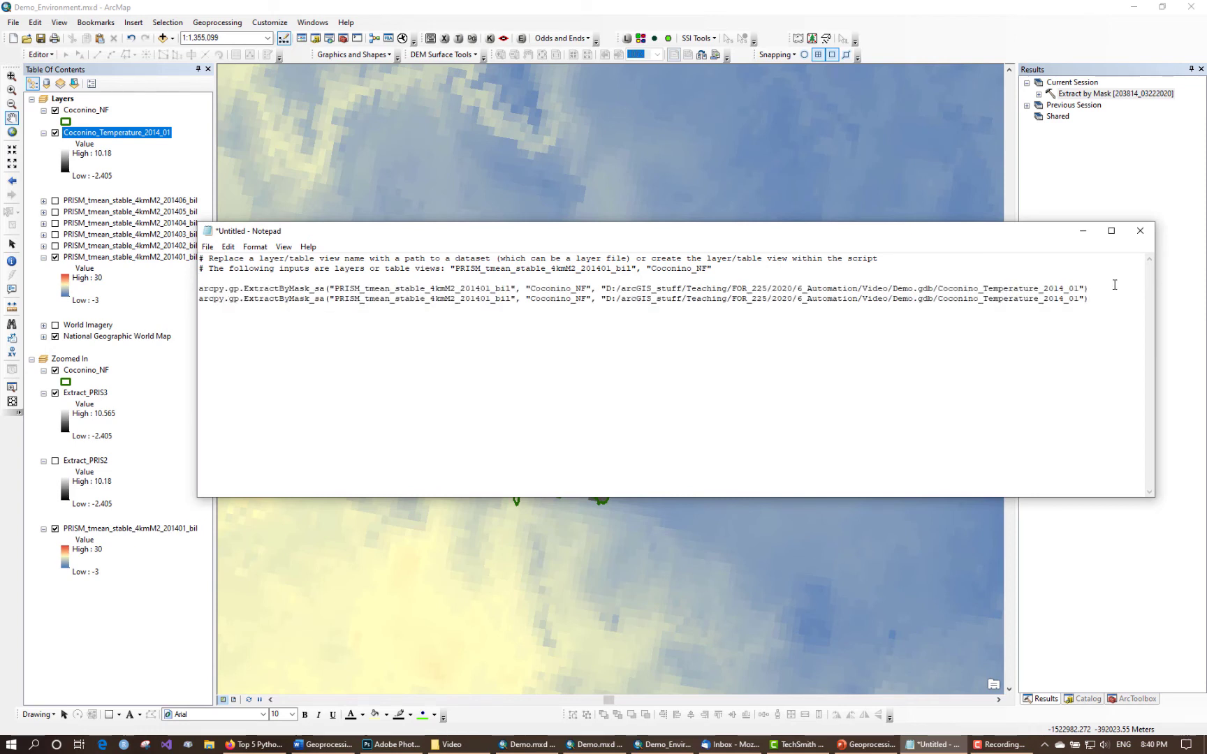
key(Return)
key(ctrl+v)
key(Return)
key(ctrl+v)
key(Return)
key(ctrl+v)
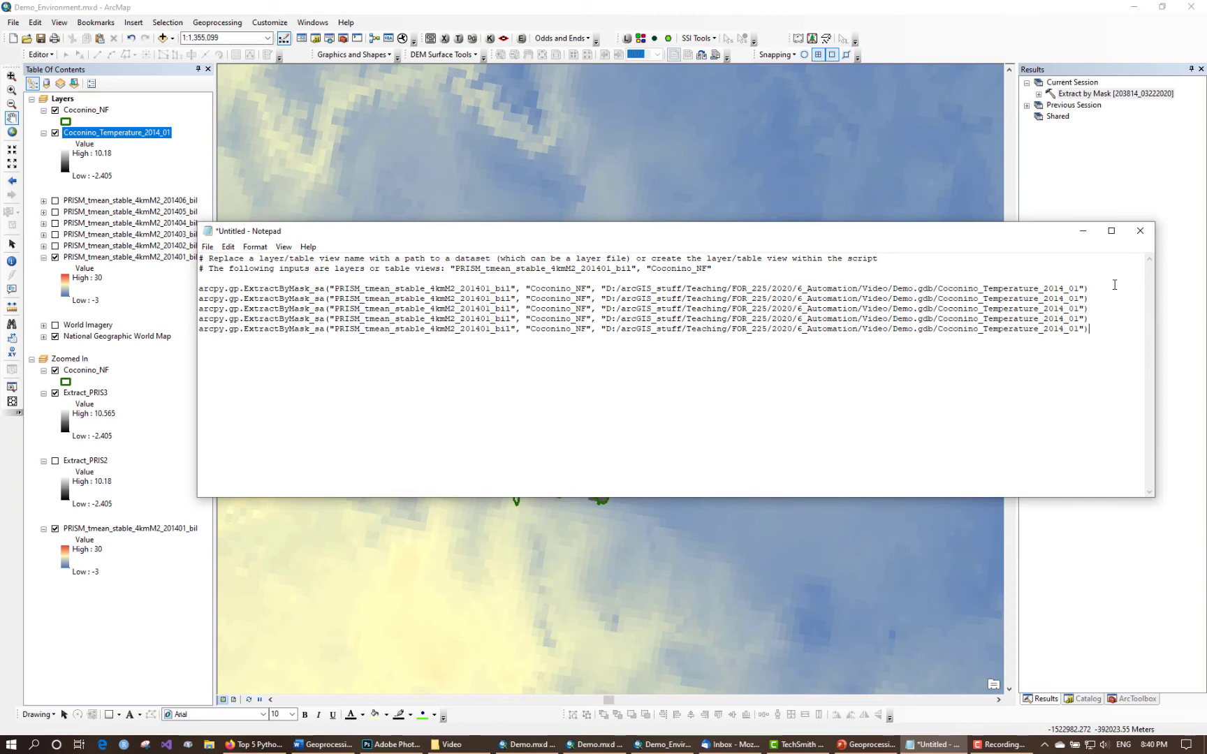
Change the input raster months in the five ExtractByMask_sa lines to 201402, 201403, 201404, 201405 and 201406 in order.
click(491, 288)
key(BackSpace)
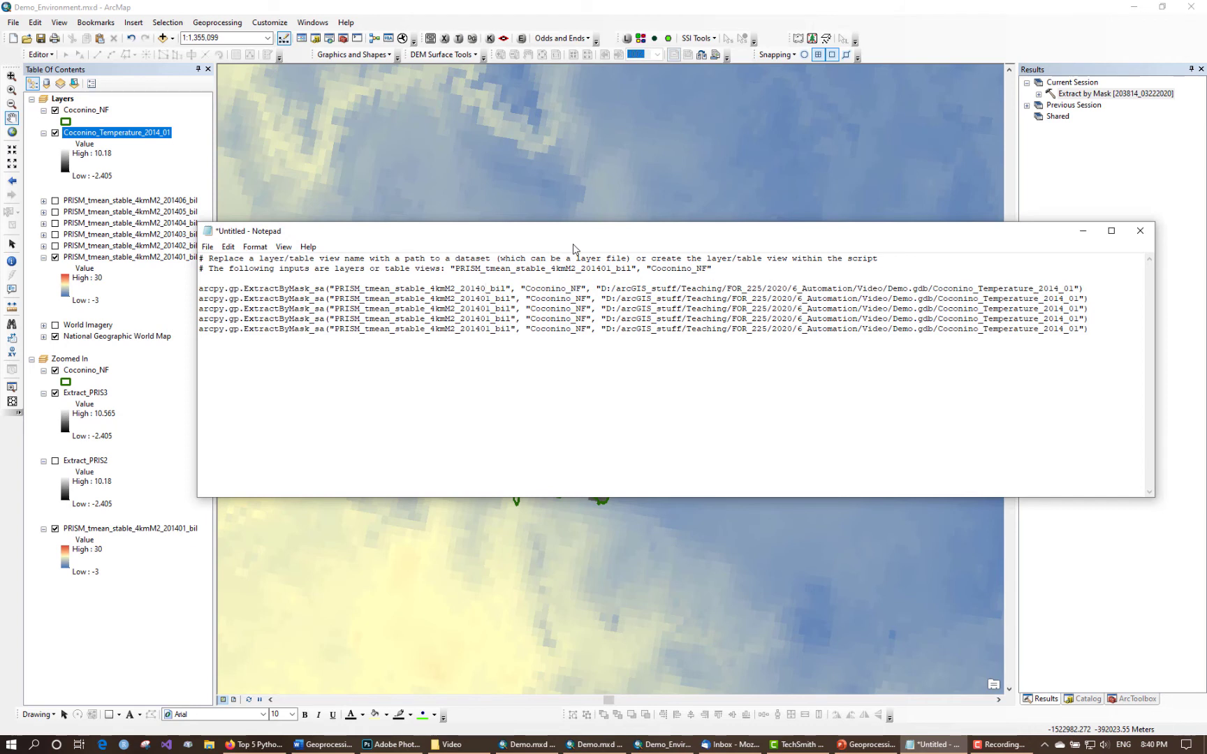
text(2)
key(Down)
key(BackSpace)
text(3)
key(BackSpace)
text(4)
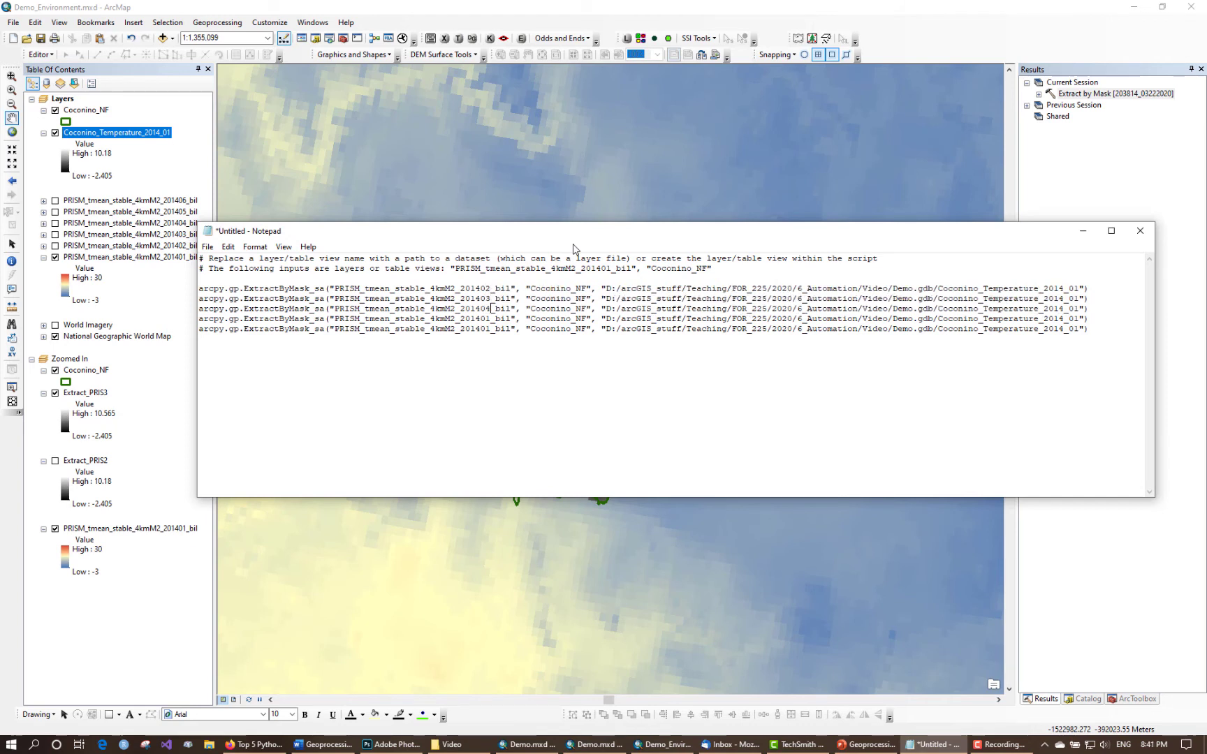
key(Down)
key(BackSpace)
text(5)
key(Down)
key(BackSpace)
text(6)
Change the output raster names in the five lines to Coconino_Temperature_2014_02 through Coconino_Temperature_2014_06, matching each line's input month.
key(Right)
key(Right)
key(Right)
key(Right)
key(Right)
key(Right)
key(Right)
key(Right)
key(Right)
key(Right)
key(Right)
key(Right)
key(Right)
key(Right)
key(Right)
key(Right)
key(Right)
key(Right)
key(Right)
key(Right)
key(Right)
key(Right)
key(Right)
key(Right)
key(Right)
key(Right)
key(Right)
key(Right)
key(Right)
key(Right)
key(Right)
key(Right)
key(Right)
key(Right)
key(Right)
key(BackSpace)
text(6)
key(Up)
key(BackSpace)
text(5)
key(Up)
key(BackSpace)
text(4)
key(Up)
key(BackSpace)
text(3)
key(Up)
key(BackSpace)
text(2)
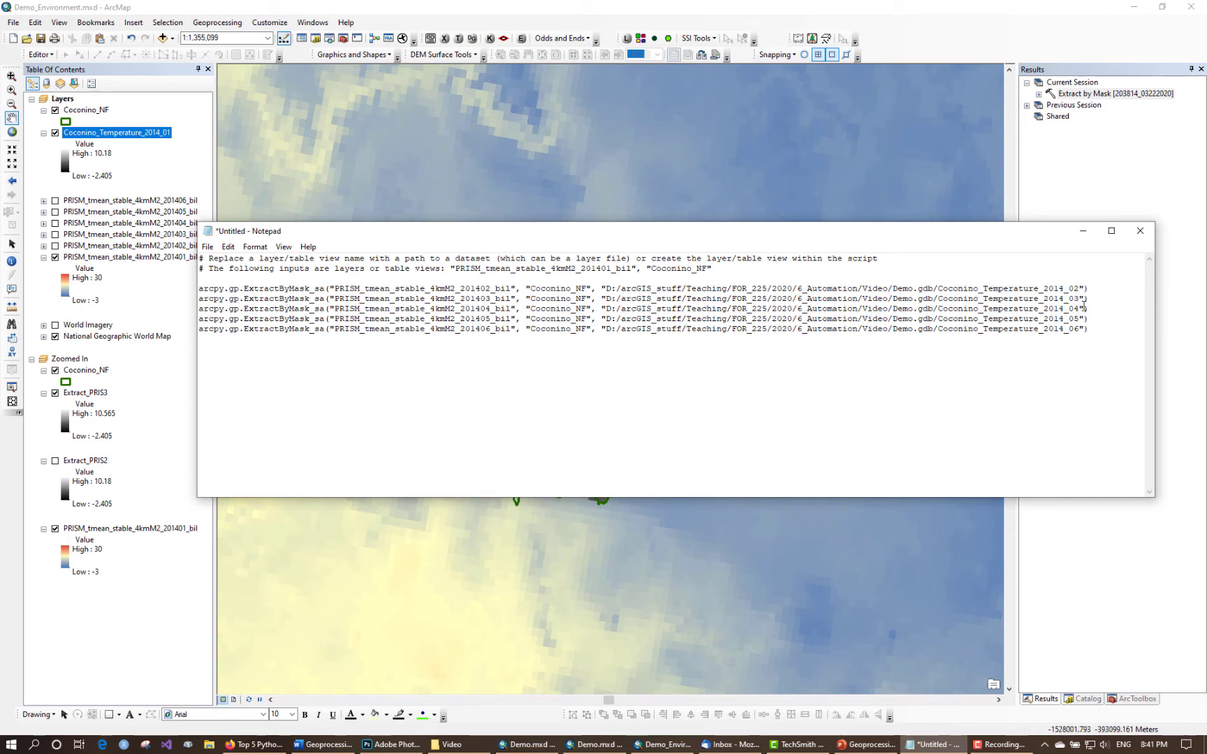
Copy all five edited ExtractByMask_sa lines from the Notepad document.
drag(1089, 330, 188, 289)
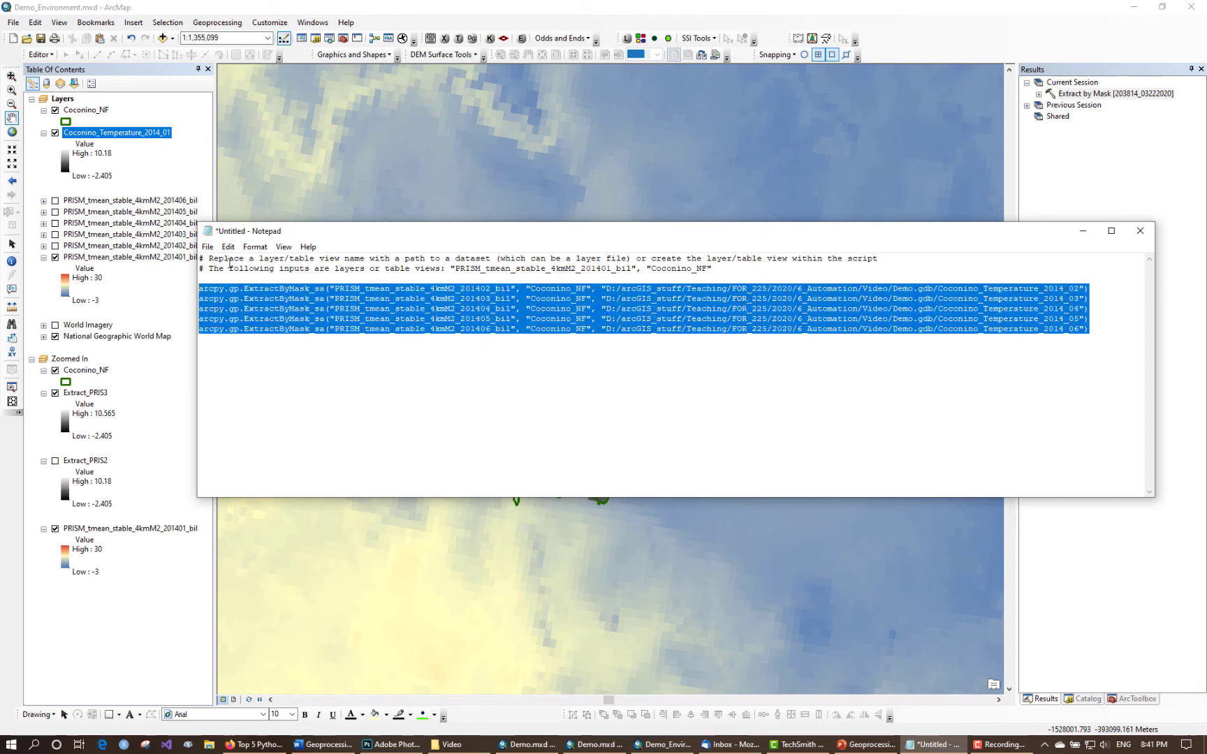
right_click(237, 295)
click(264, 336)
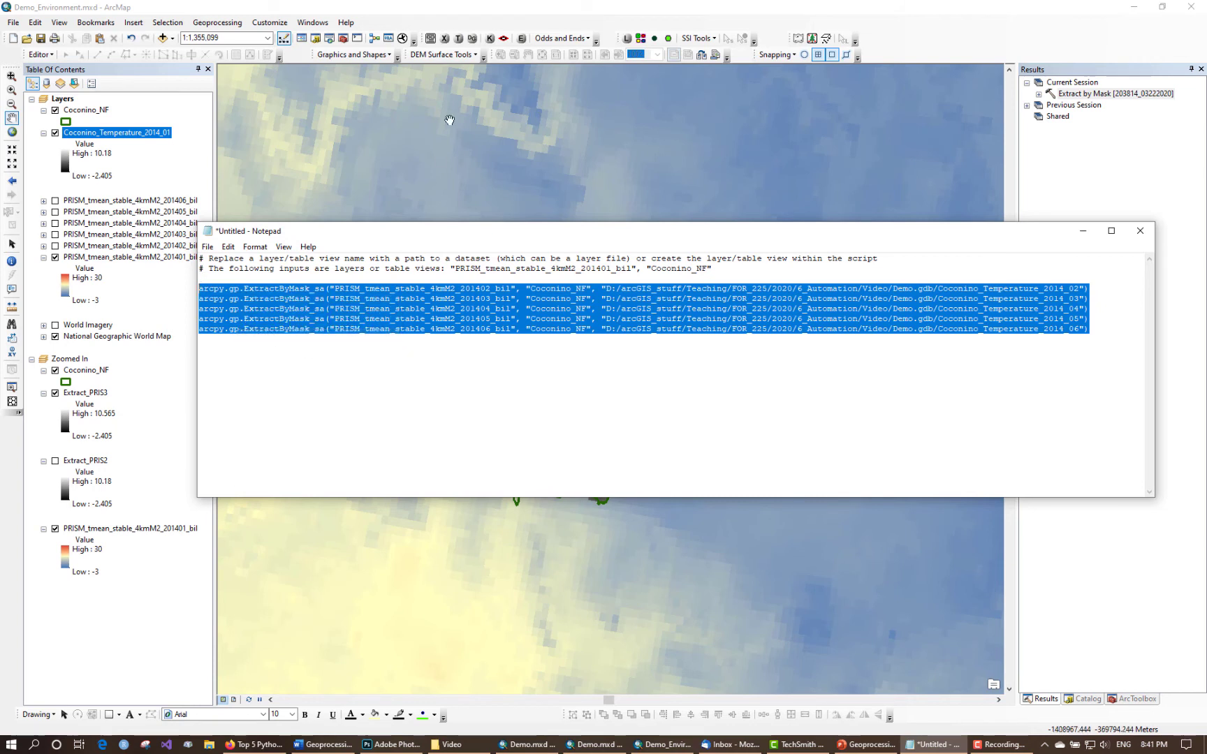
Switch to ArcMap and paste the copied ExtractByMask_sa calls at the prompt of the Python window.
click(459, 6)
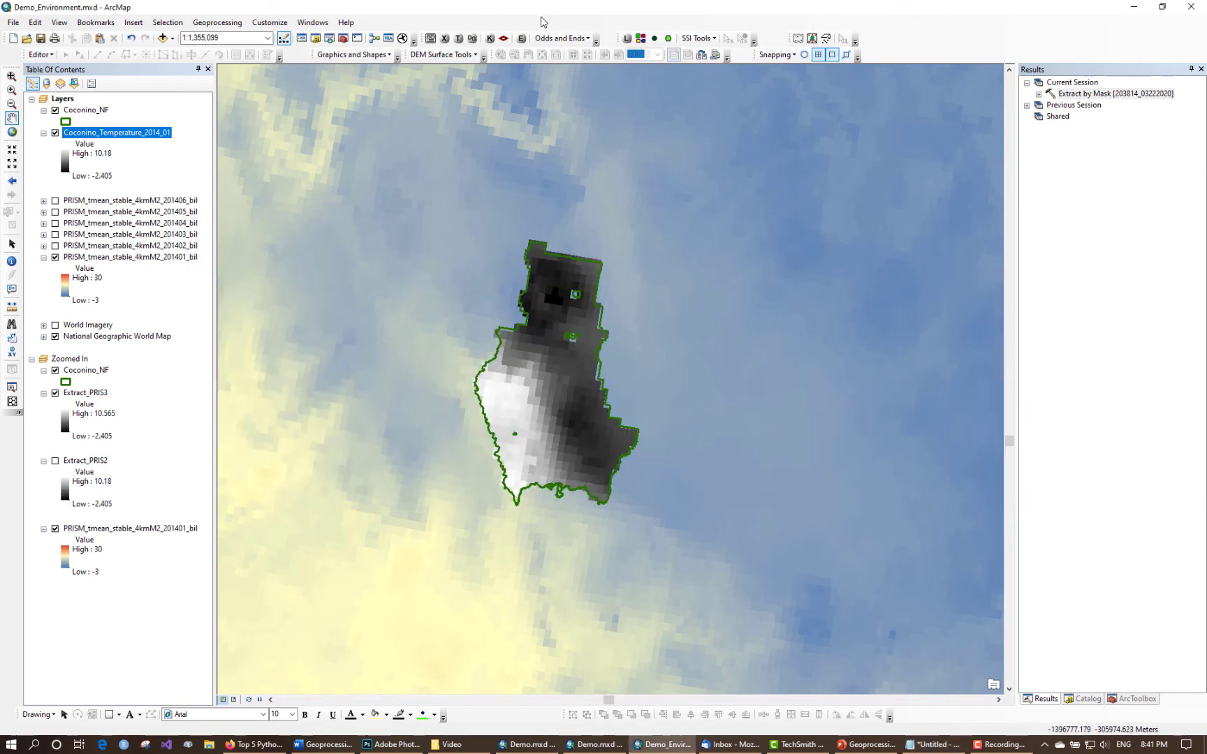
click(356, 39)
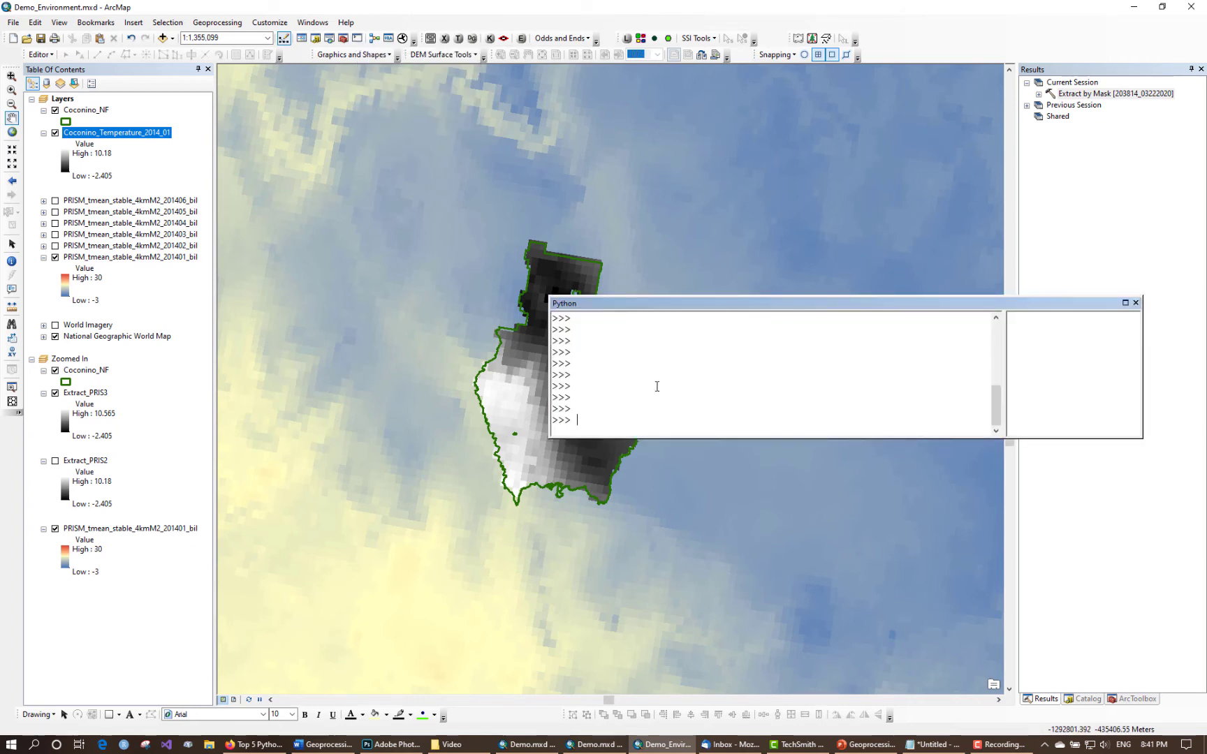
right_click(582, 420)
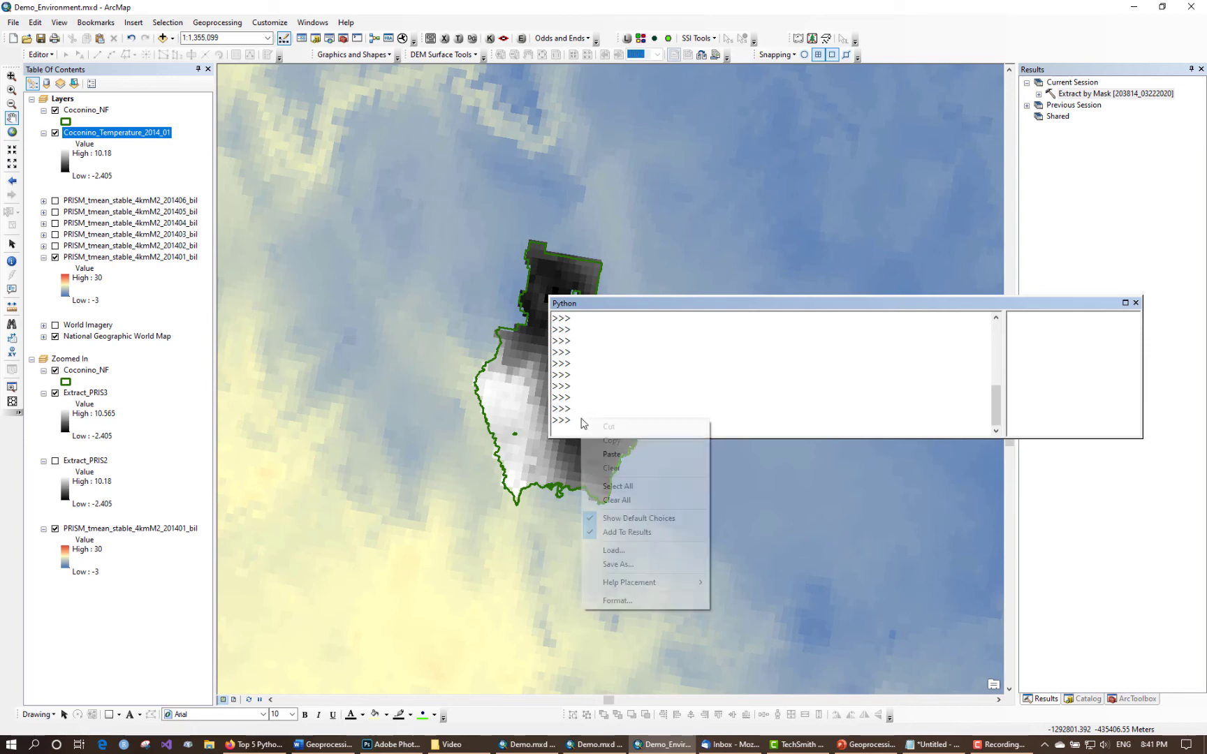
click(611, 454)
Run the five pasted ExtractByMask_sa calls and close the Python window.
drag(668, 296, 679, 208)
scroll(996, 386, up, 3)
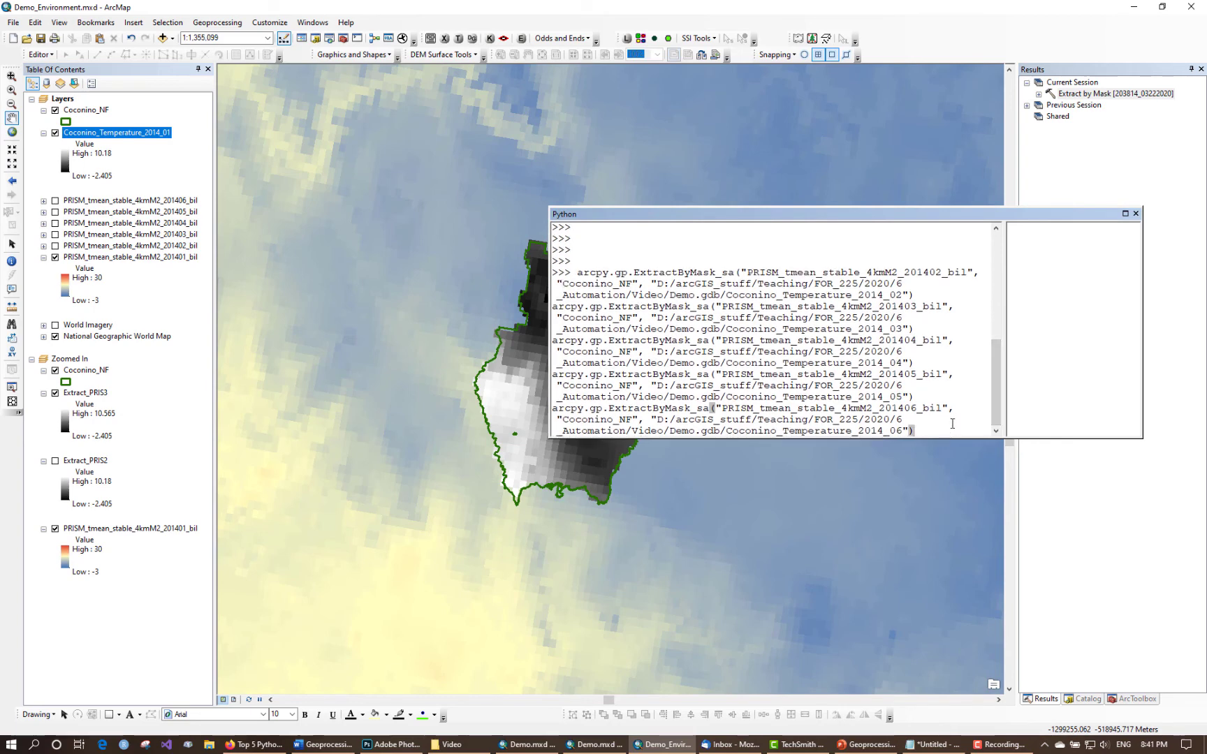
key(Return)
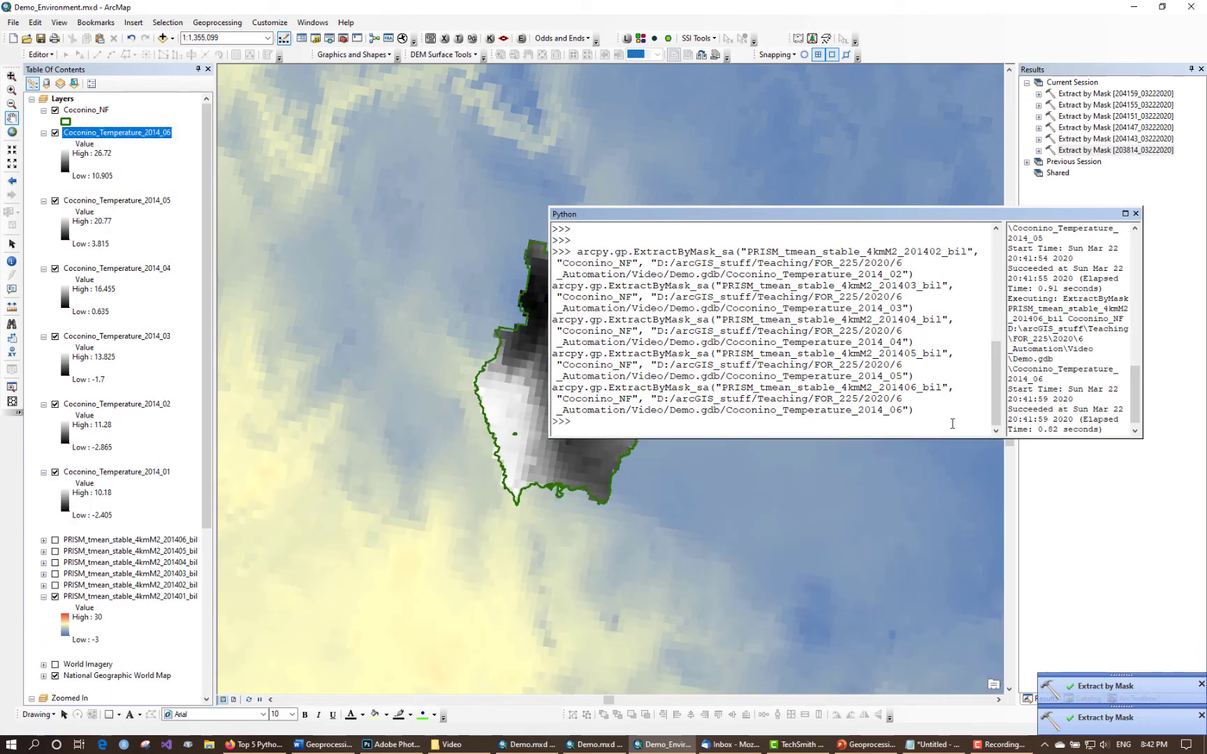
click(1137, 214)
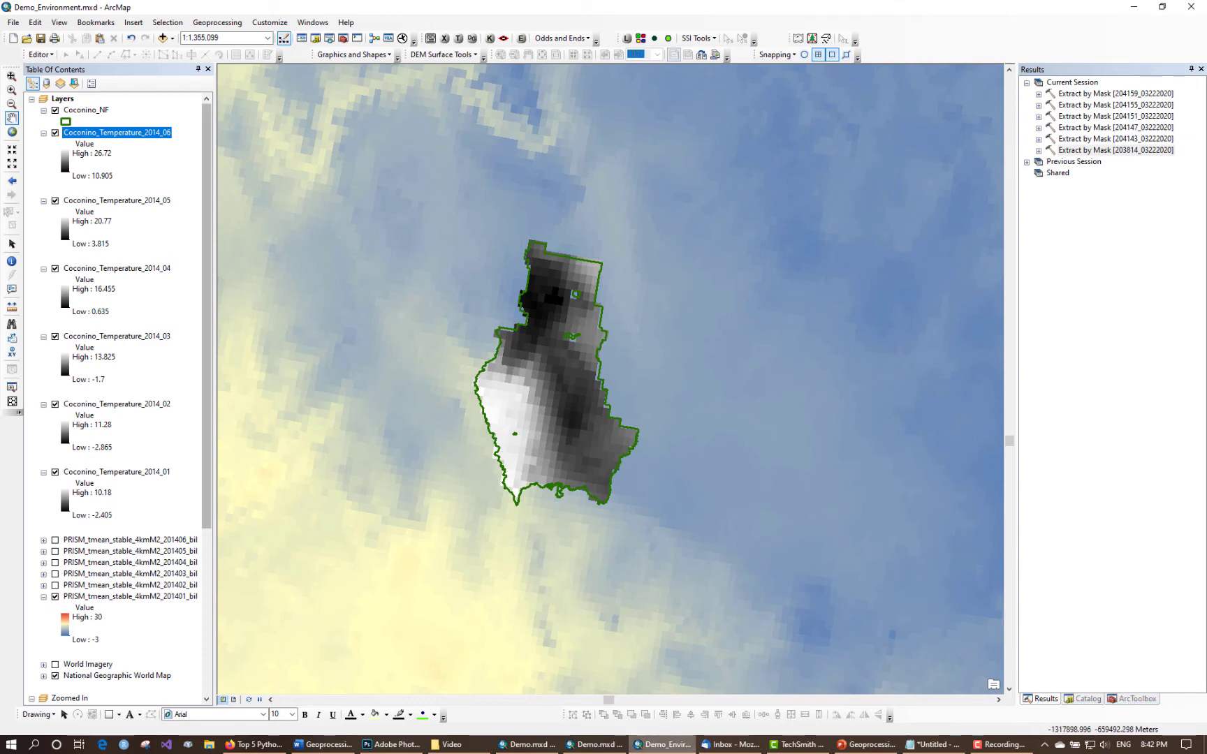
Switch to the untitled Notepad document and review the block of five ExtractByMask_sa lines.
click(932, 744)
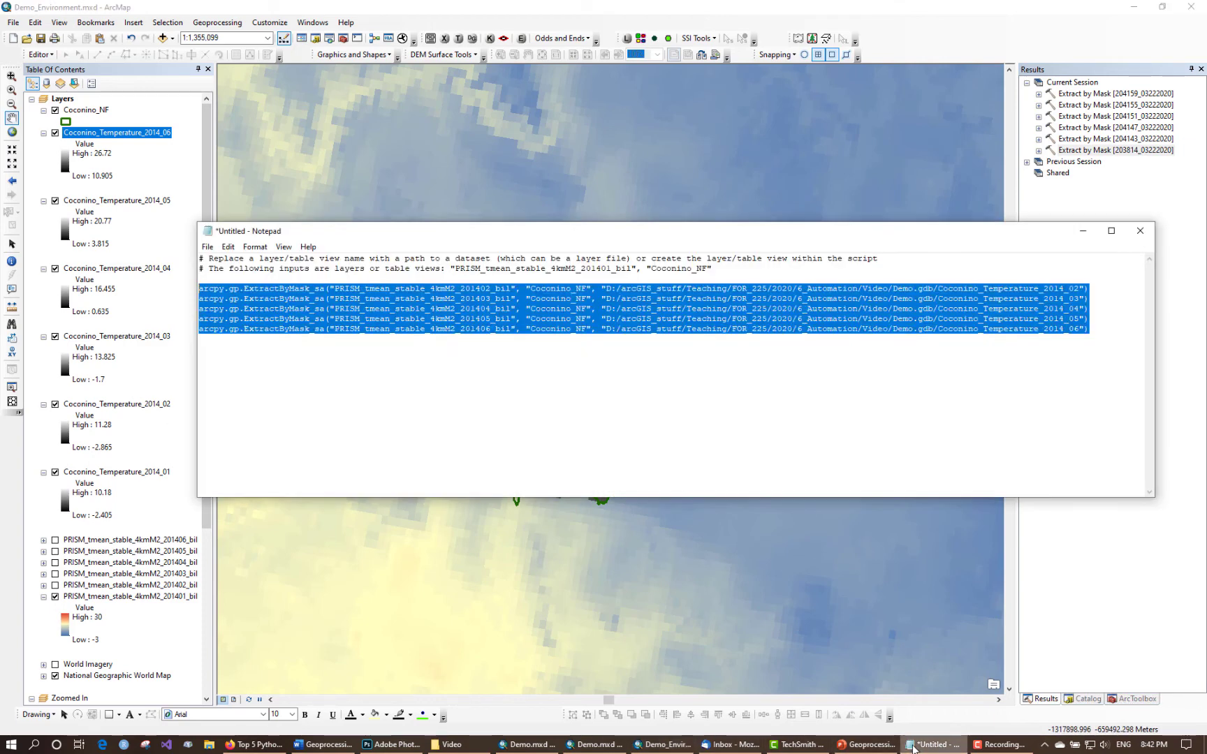
click(753, 461)
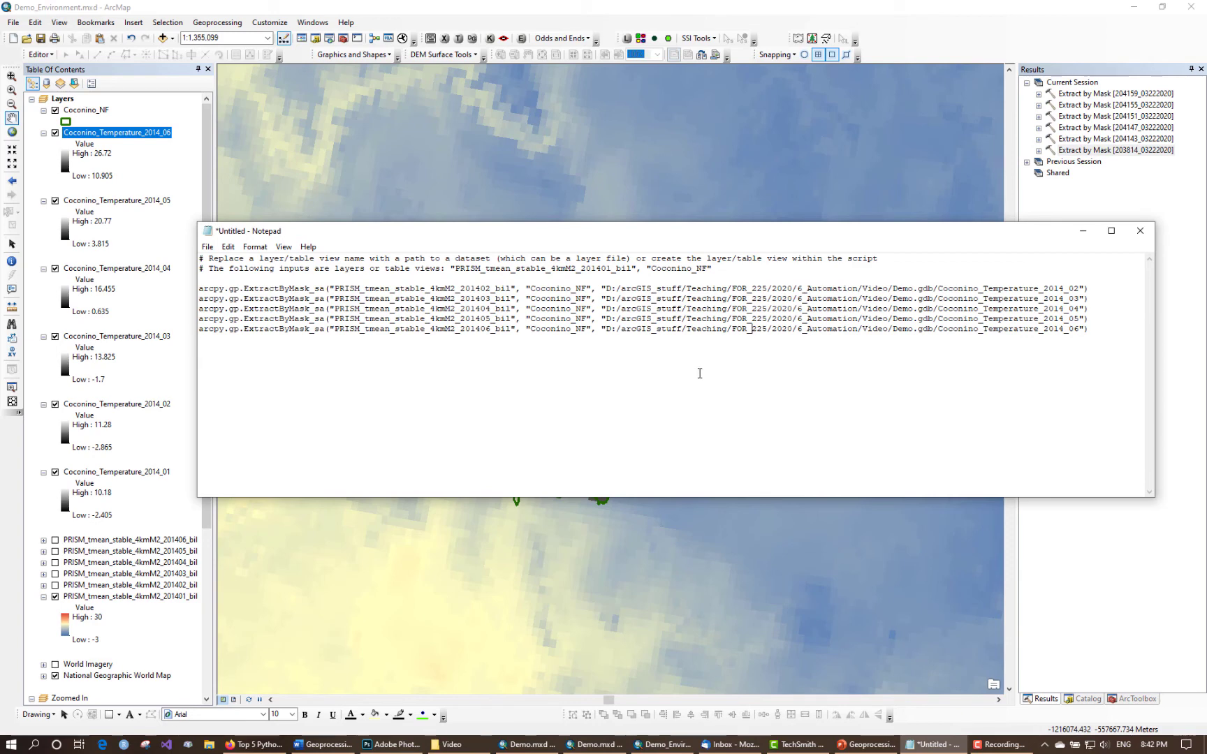
drag(1106, 330, 157, 276)
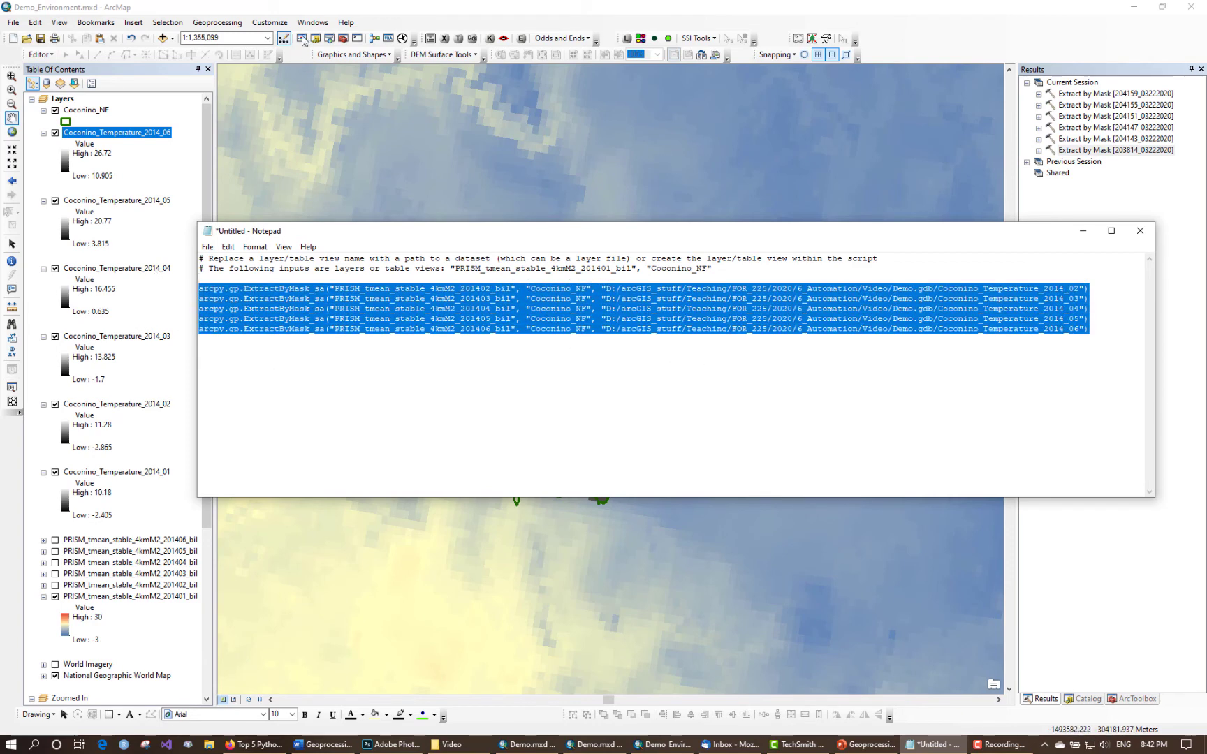
Return to ArcMap, review the executed calls in the Python window, and close it.
click(327, 5)
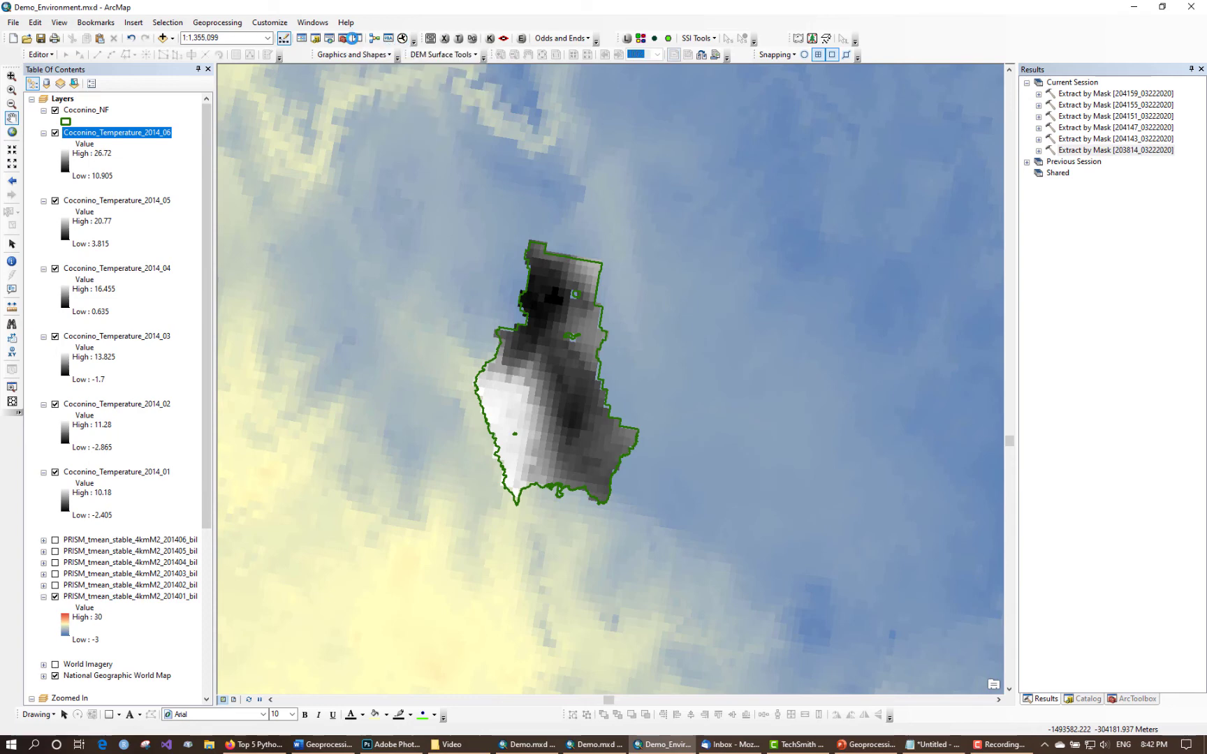
click(387, 40)
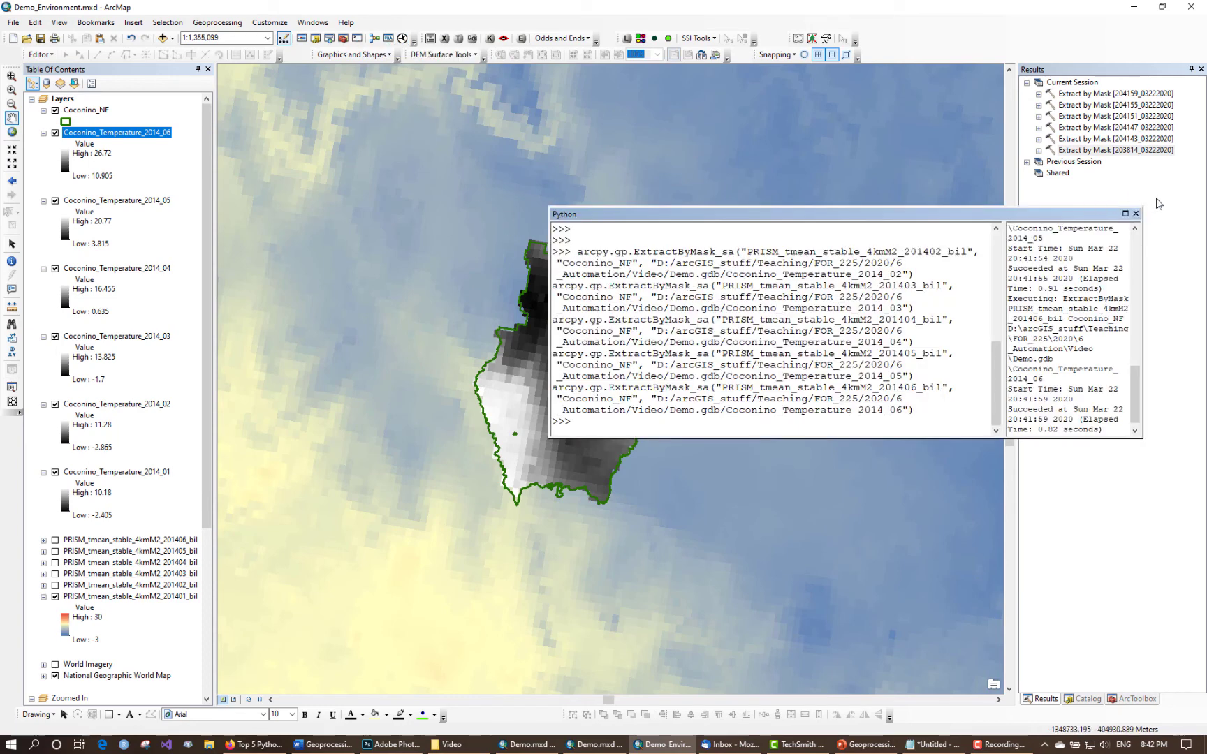
click(1135, 213)
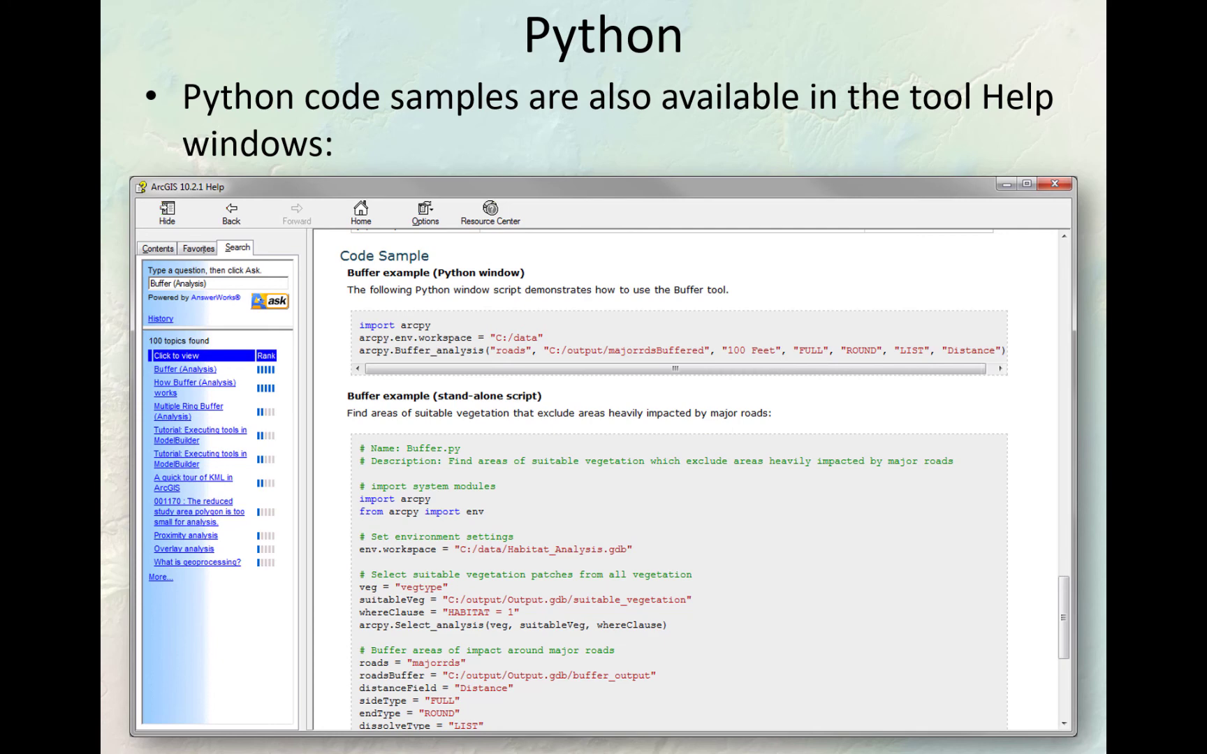
key(Right)
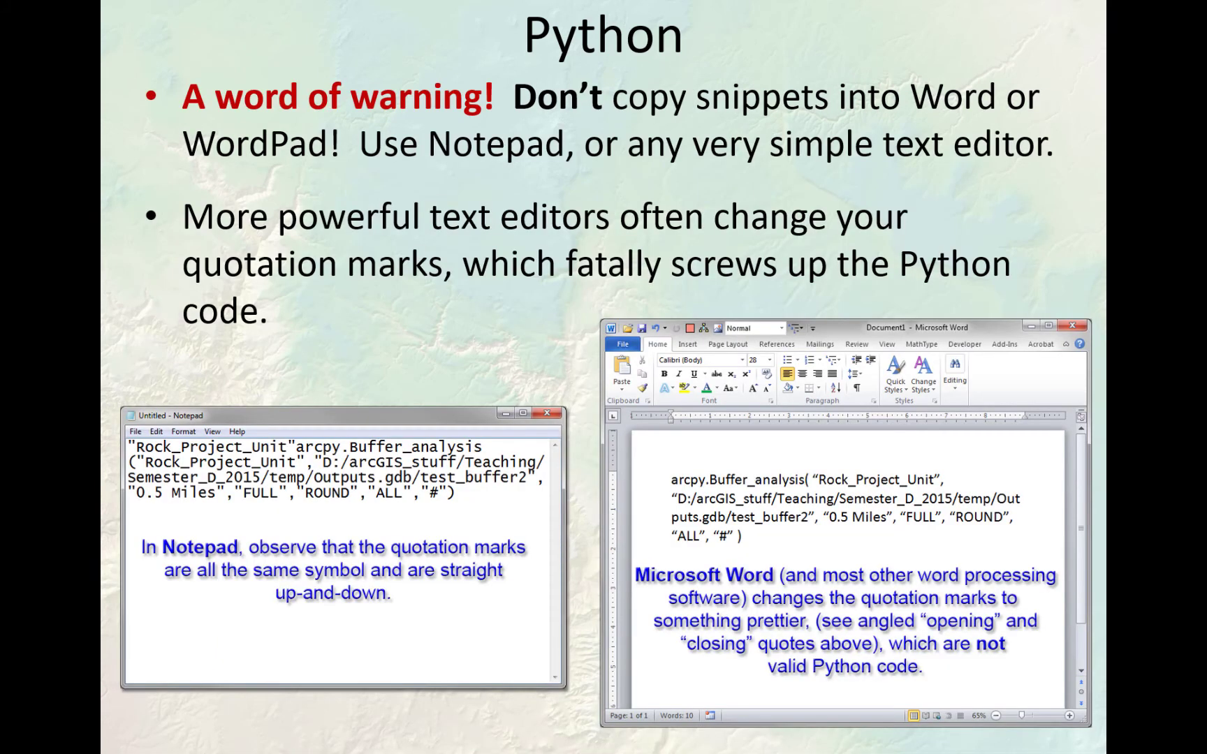